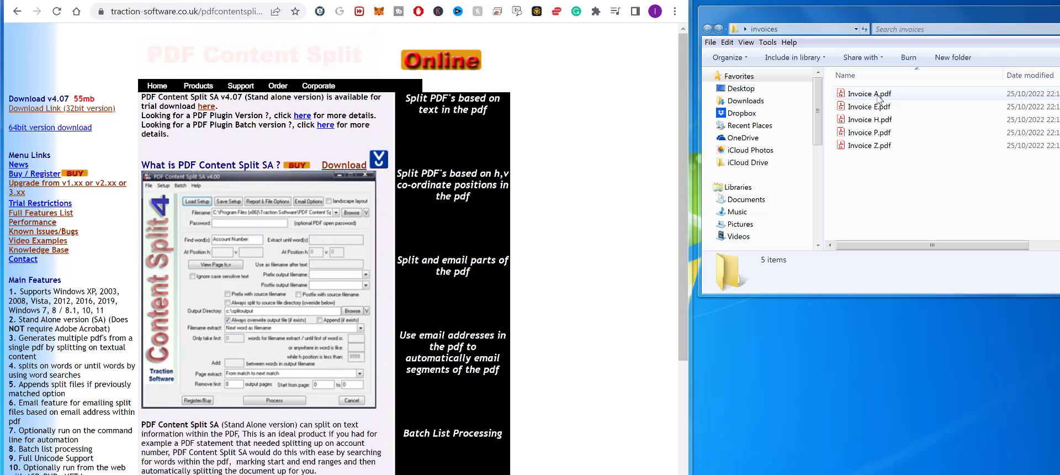
# Check Invoice A's INVOICE NO: 1001 highlight in Acrobat, then close the invoice
pyautogui.click(879, 98)
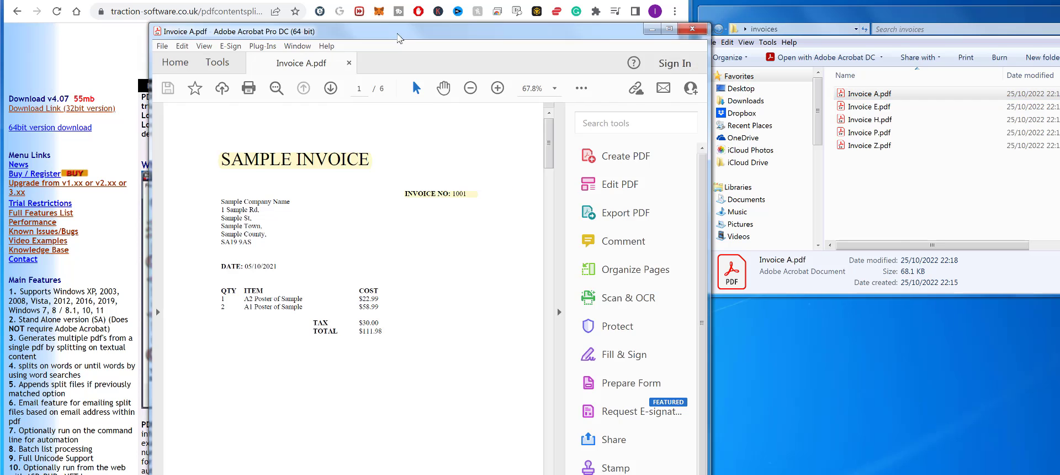
pyautogui.moveTo(397, 37); pyautogui.dragTo(587, 45)
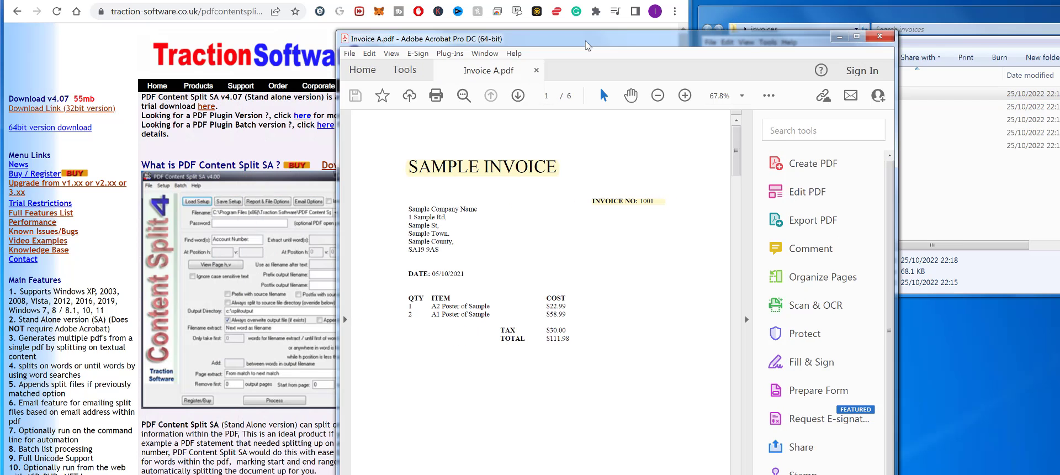
pyautogui.click(650, 202)
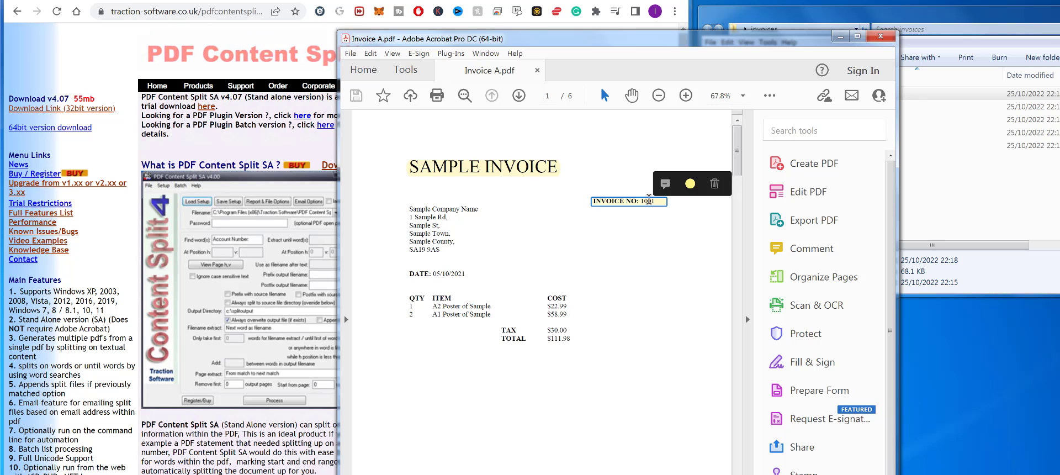
pyautogui.moveTo(759, 40); pyautogui.dragTo(571, 97)
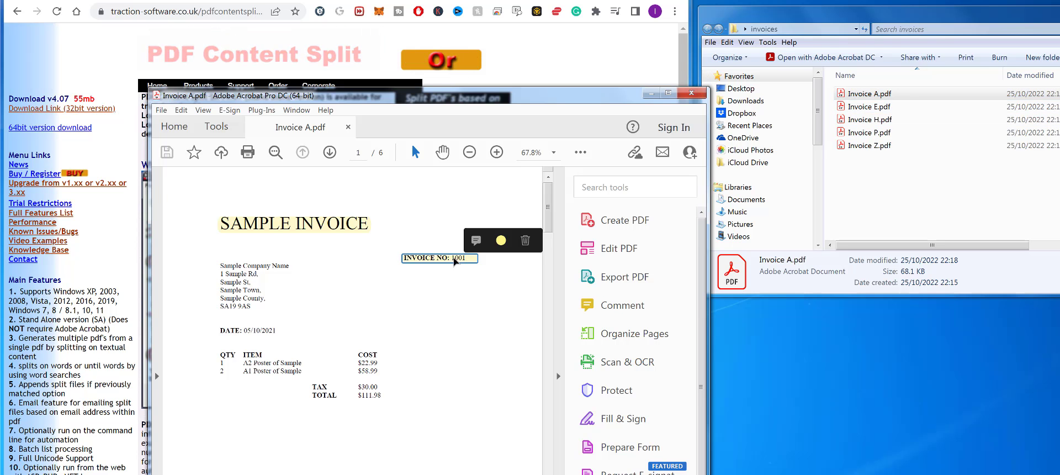
pyautogui.click(692, 94)
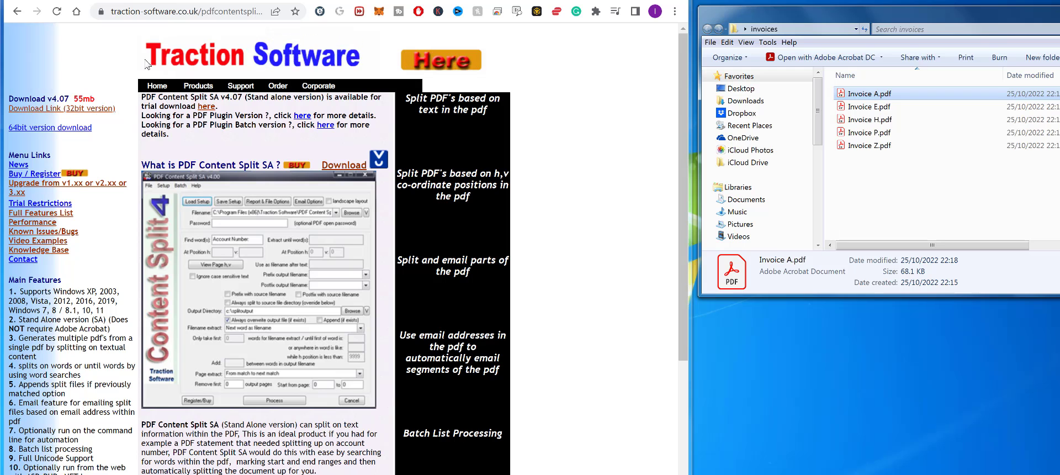
# Bring up the options menu for the downloaded PDF Content Split installer in Chrome
pyautogui.moveTo(178, 11); pyautogui.dragTo(229, 43)
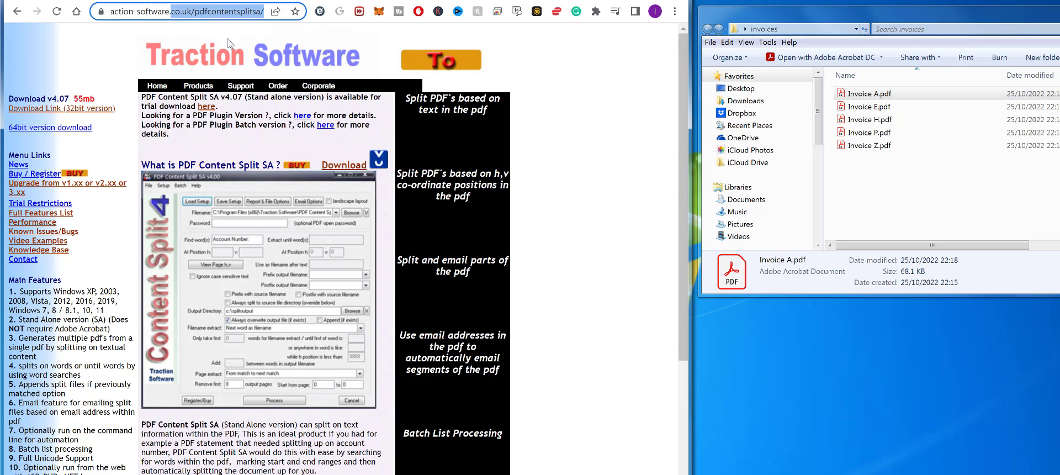
pyautogui.click(225, 37)
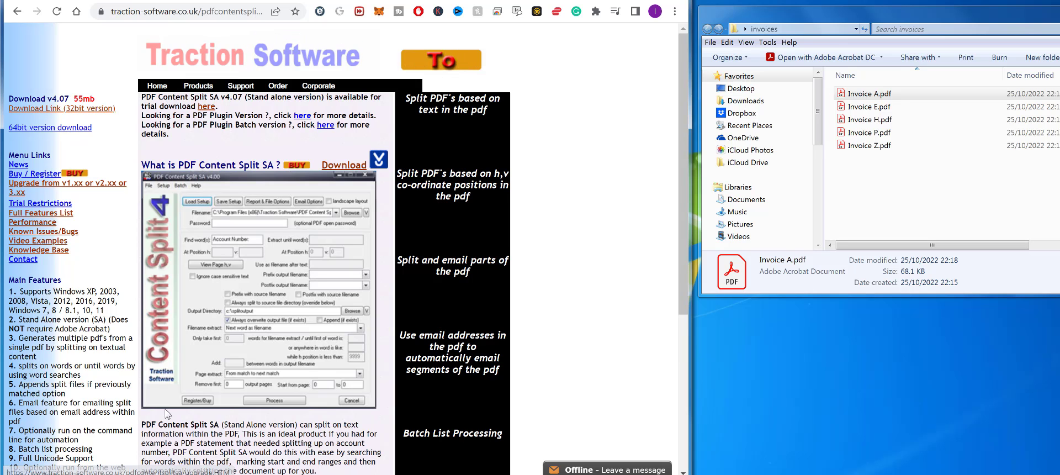
pyautogui.click(126, 474)
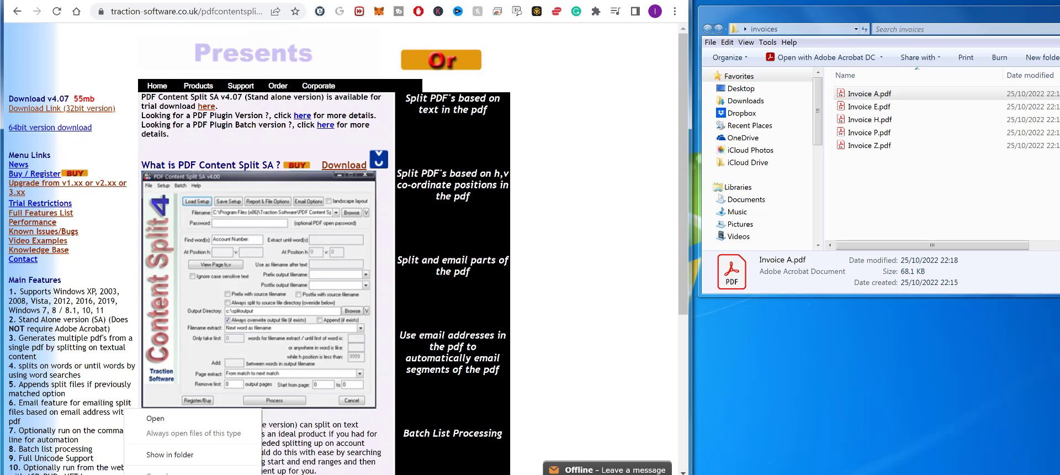
# Run the installer, accept the licence, submit registration and finish the InstallShield wizard
pyautogui.click(155, 419)
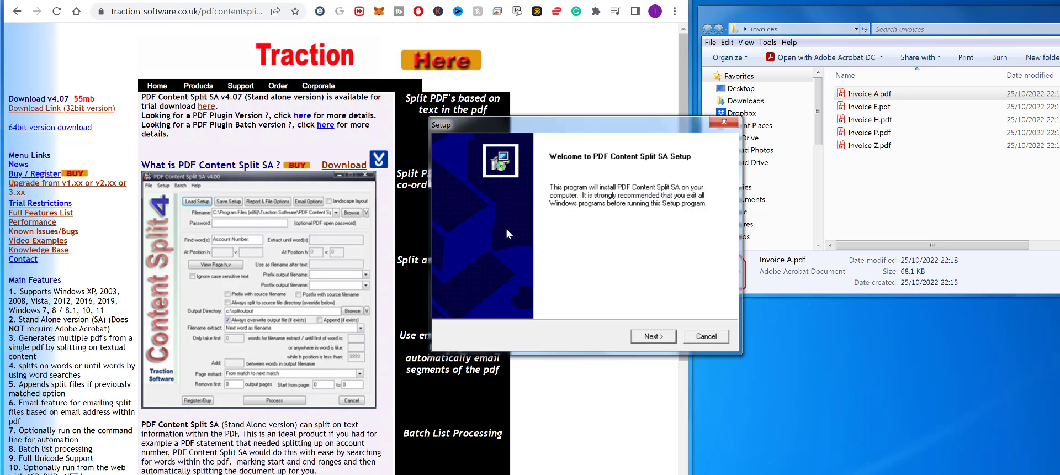
pyautogui.press('Return')
pyautogui.press('Return')
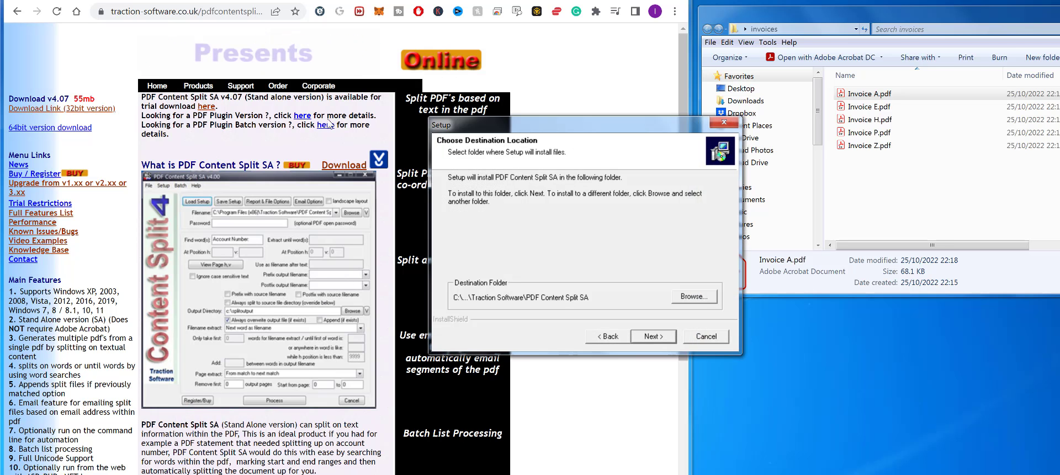
pyautogui.press('Return')
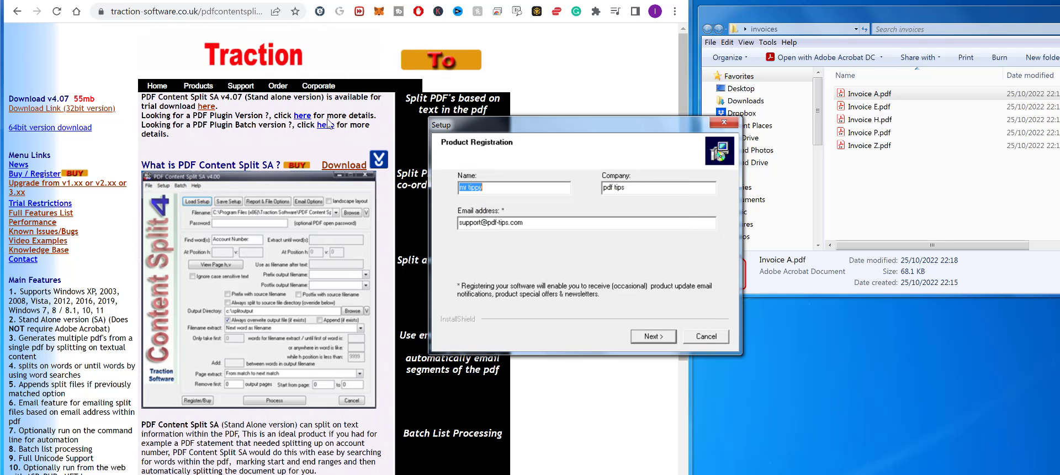
pyautogui.click(660, 339)
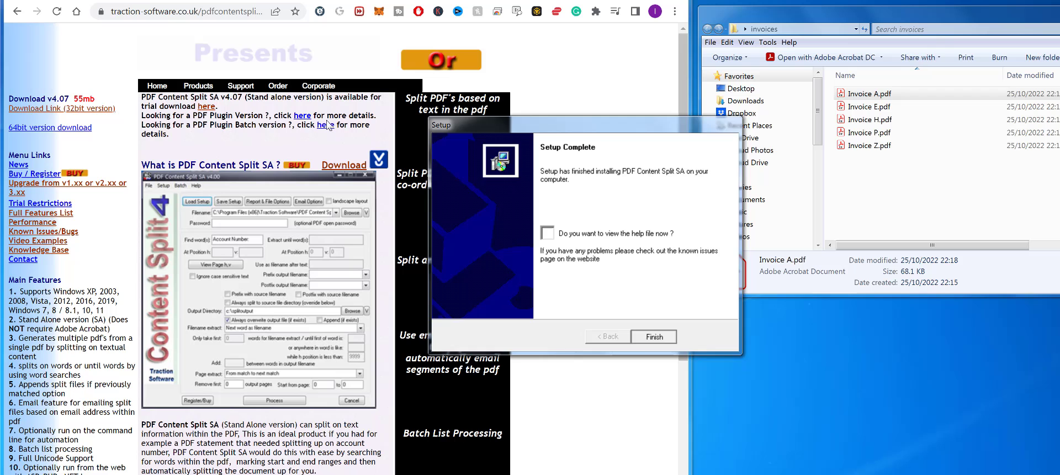
pyautogui.press('Return')
# Launch PDF Content Split SA, load Invoice A.pdf as the file to split, and view it in Acrobat
pyautogui.press('super')
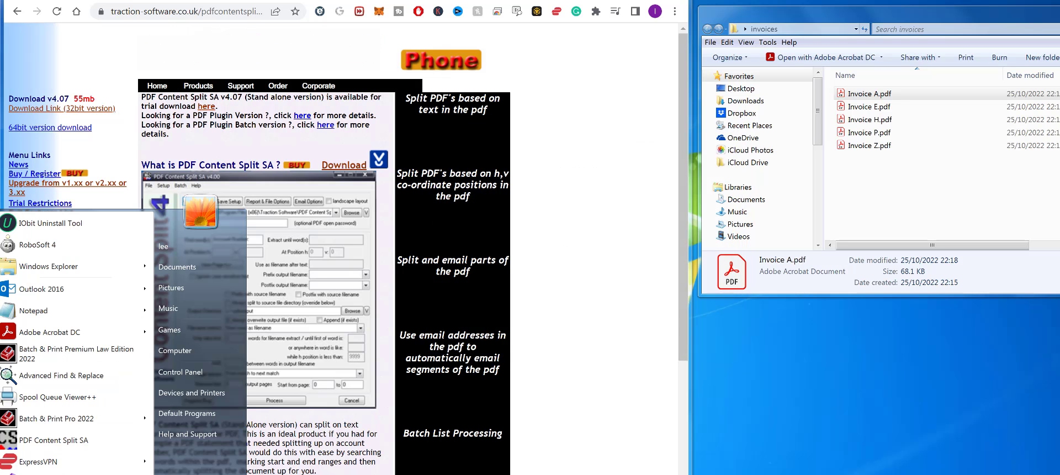
pyautogui.click(55, 441)
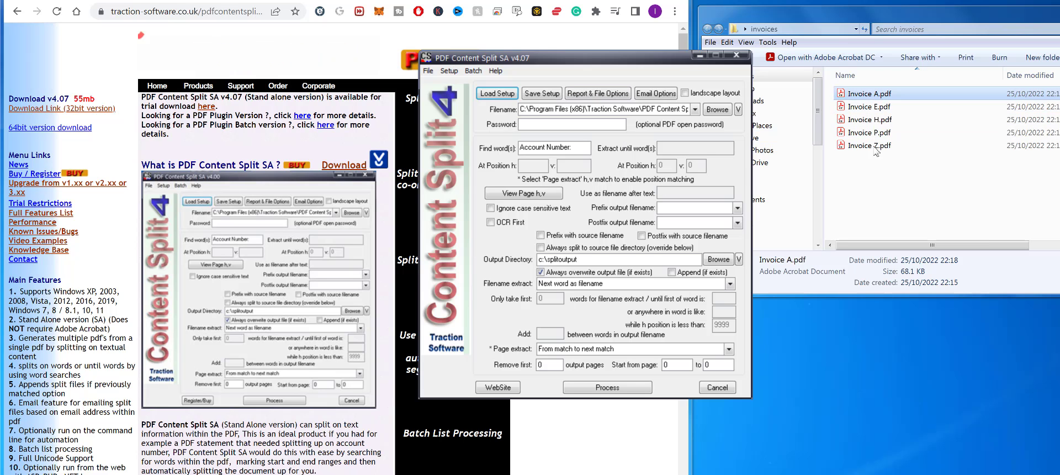
pyautogui.click(868, 111)
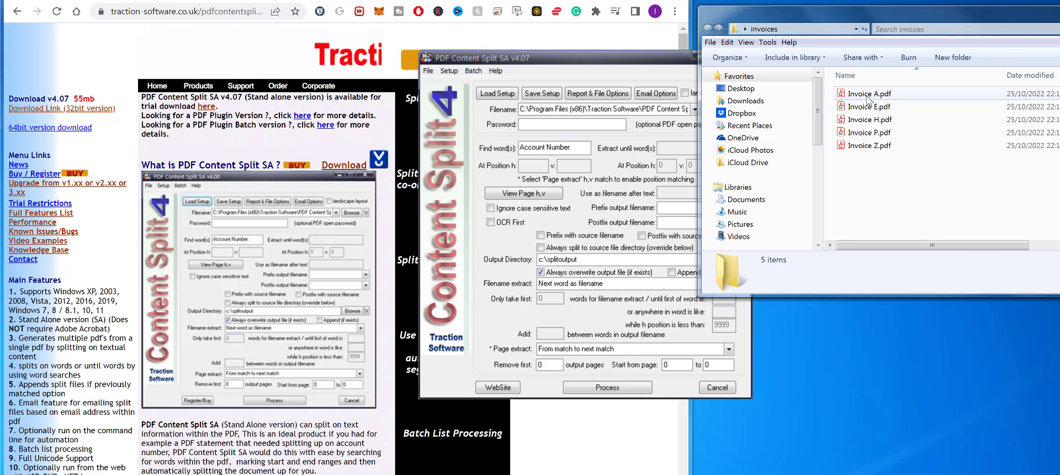
pyautogui.moveTo(867, 94); pyautogui.dragTo(624, 113)
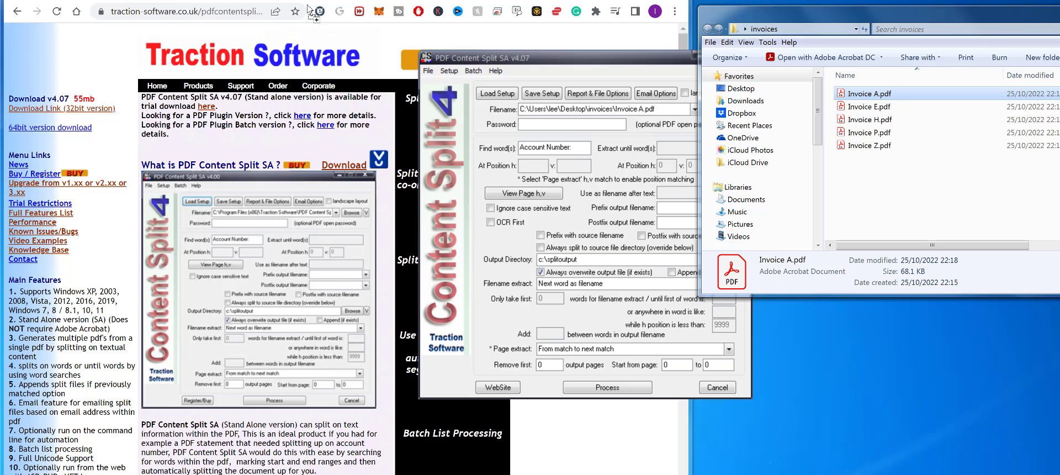
pyautogui.click(670, 110)
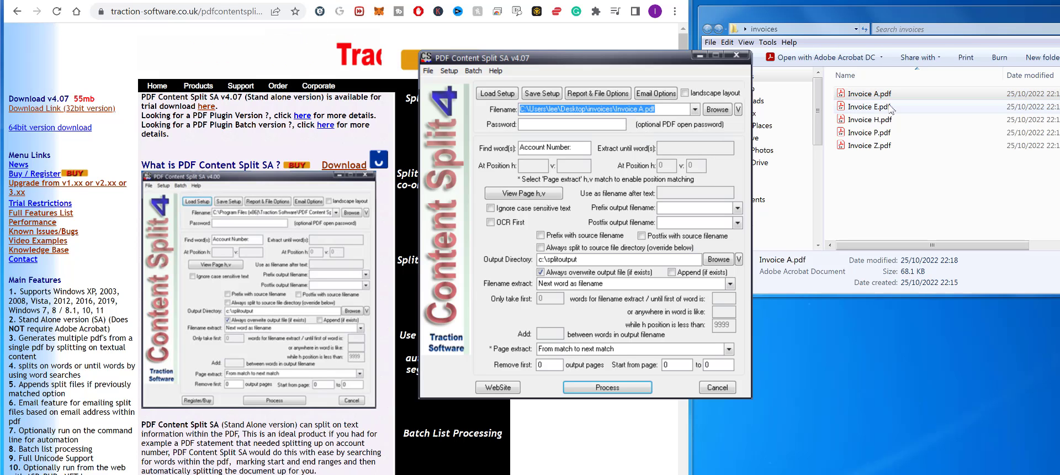
pyautogui.click(739, 110)
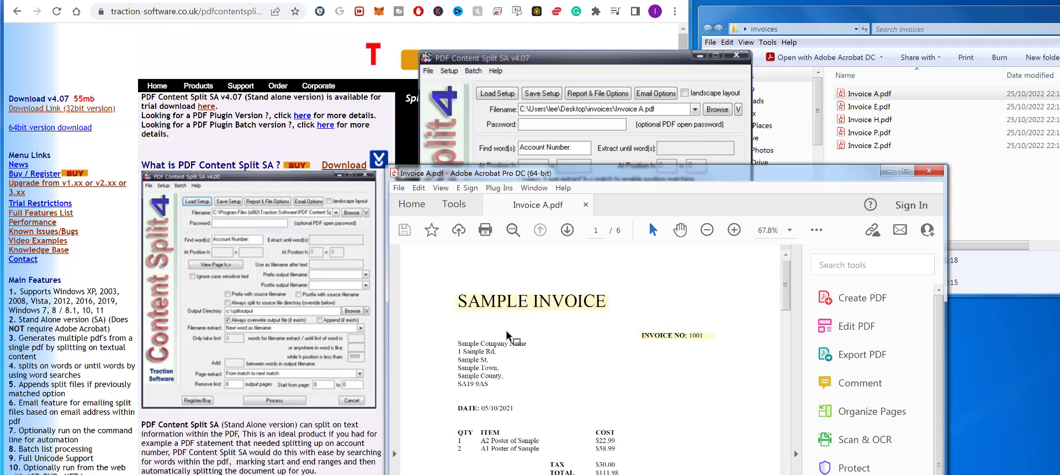
pyautogui.click(681, 338)
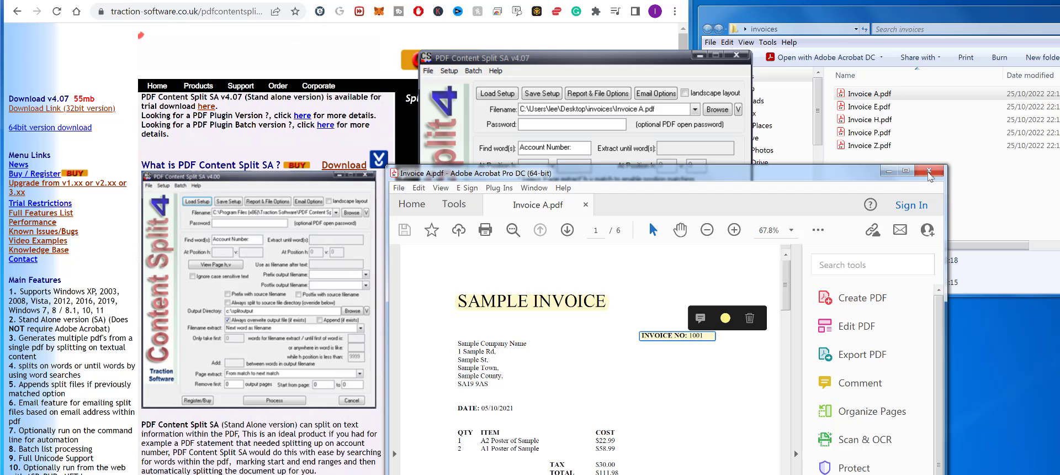
# Enter INVOICE NO: as the find word, split each match until the end match, extract-until zzzzz
pyautogui.click(930, 172)
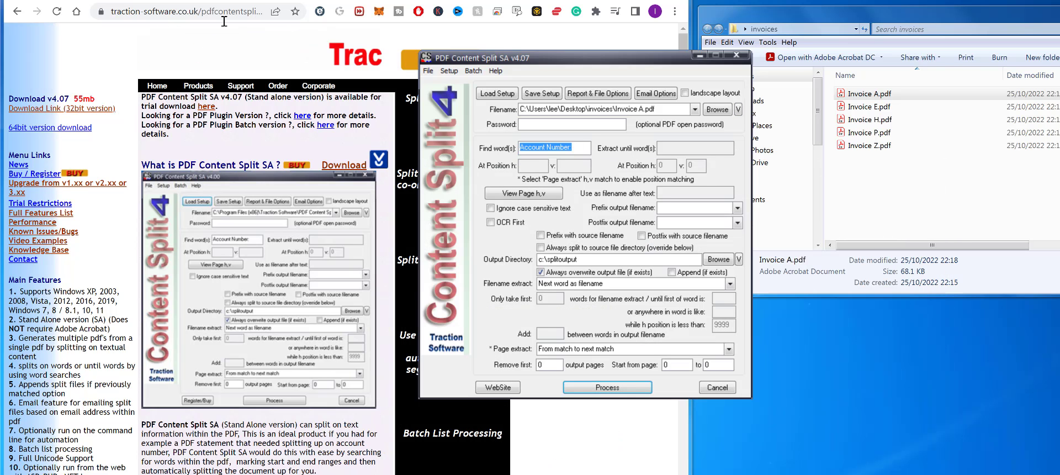
pyautogui.write('INVOICE ')
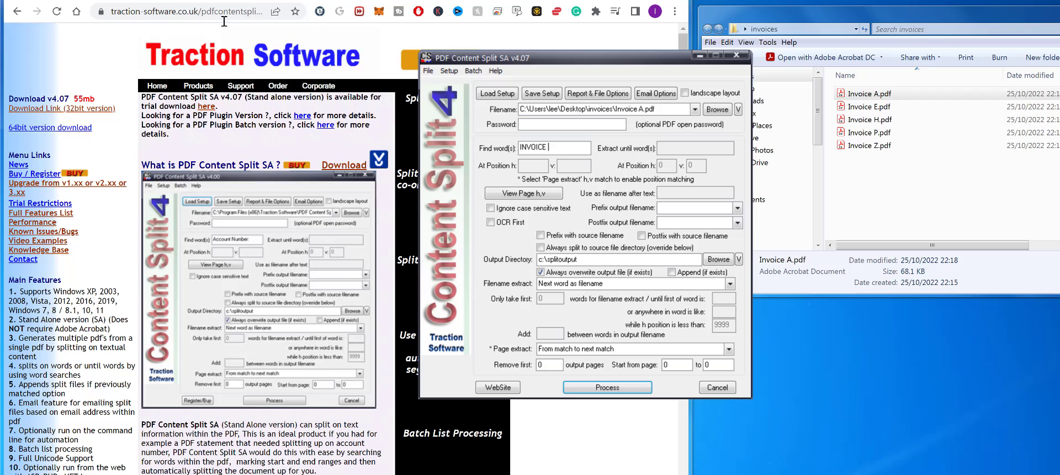
pyautogui.write('NO:')
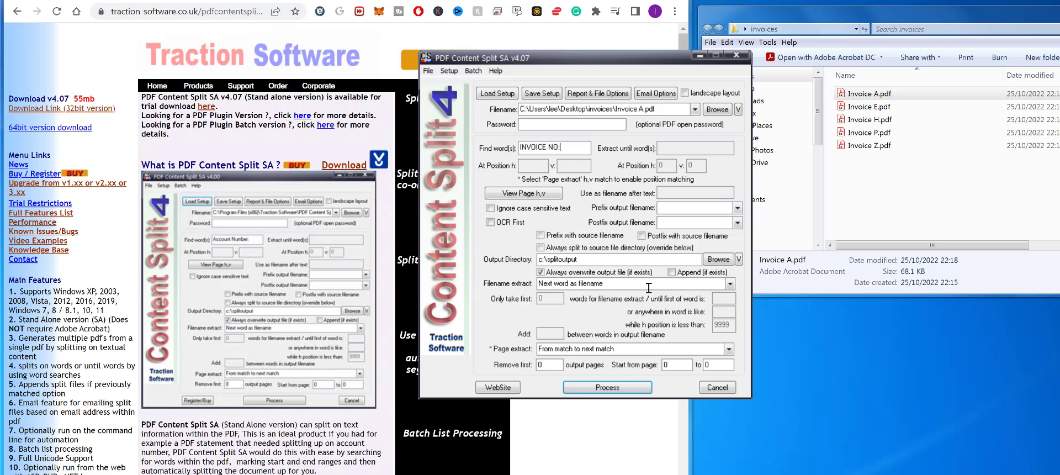
pyautogui.click(729, 349)
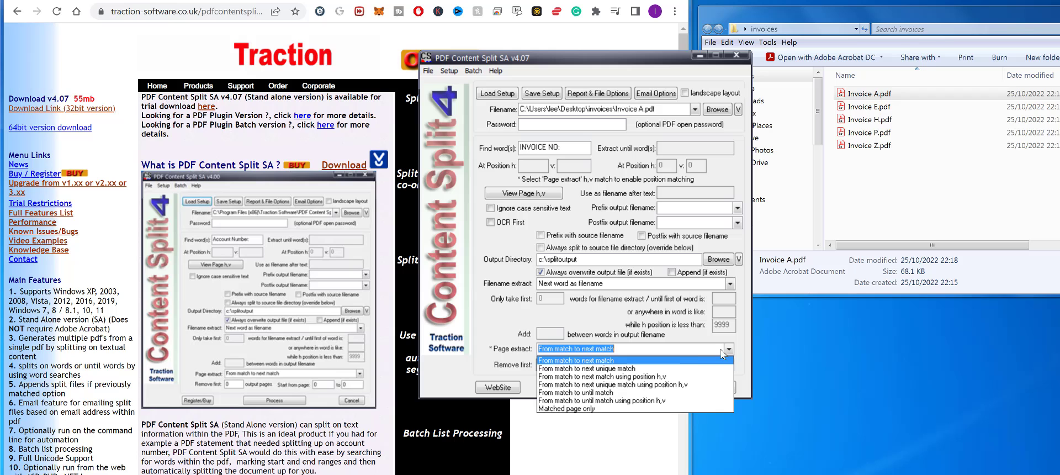
pyautogui.click(678, 392)
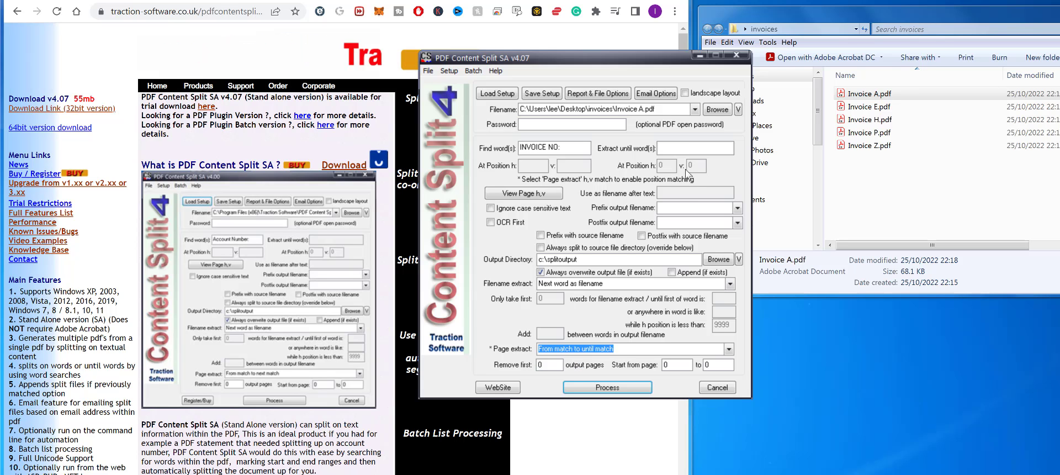
pyautogui.click(340, 24)
pyautogui.click(682, 144)
pyautogui.write('zzz')
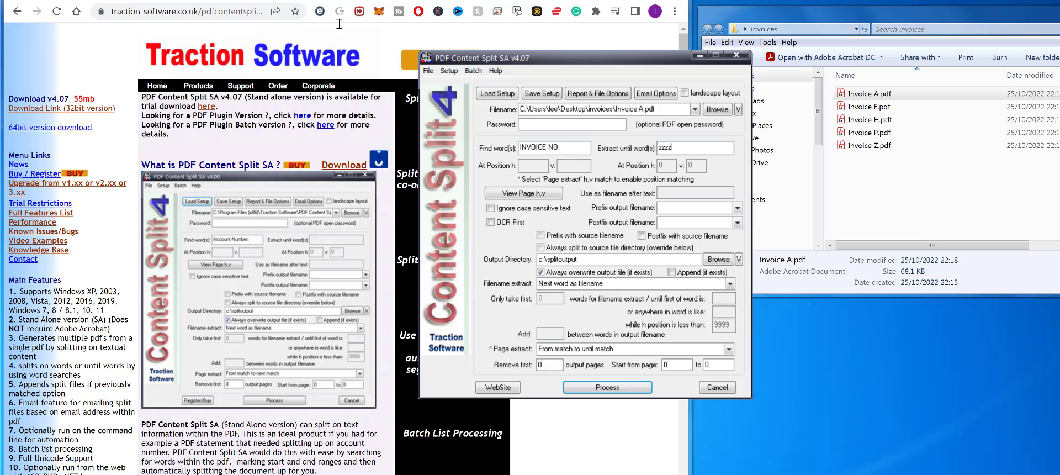
pyautogui.write('z')
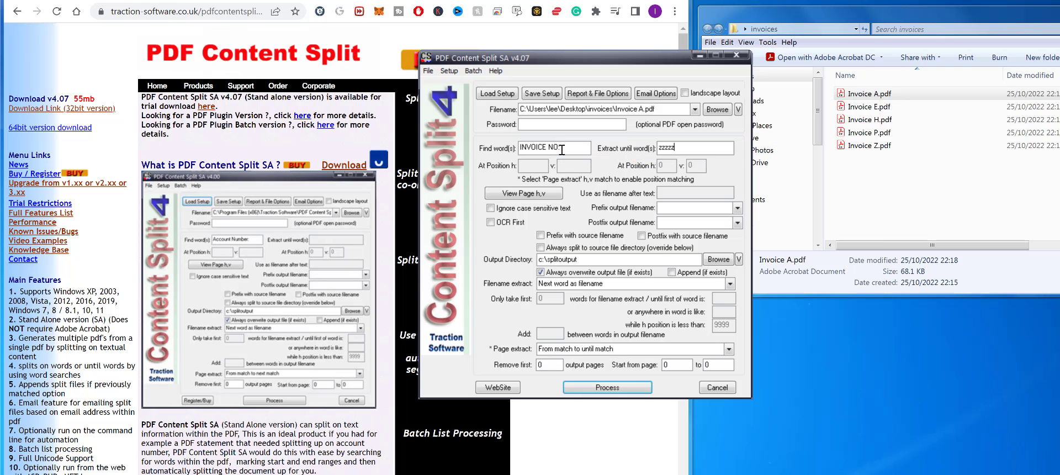
pyautogui.write(':')
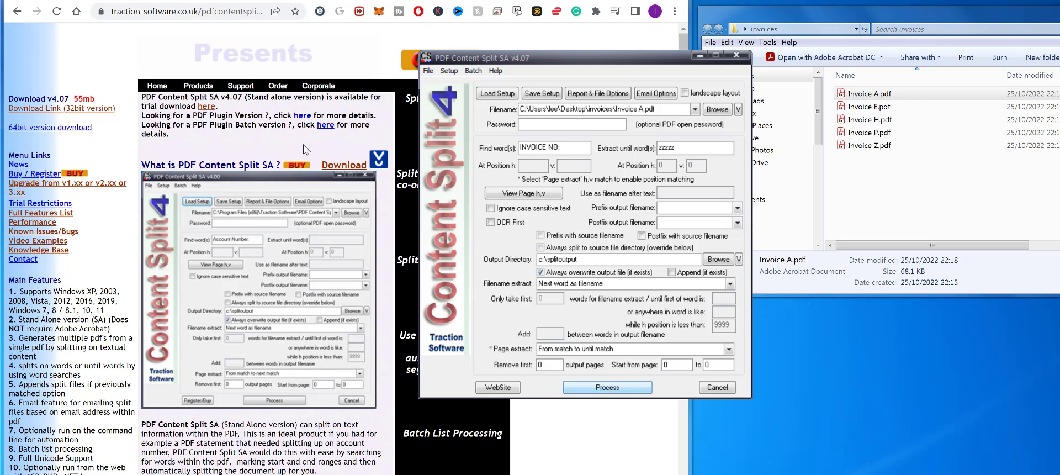
# Split Invoice A and confirm in the Notepad report that the output is 1001.pdf
pyautogui.press('Return')
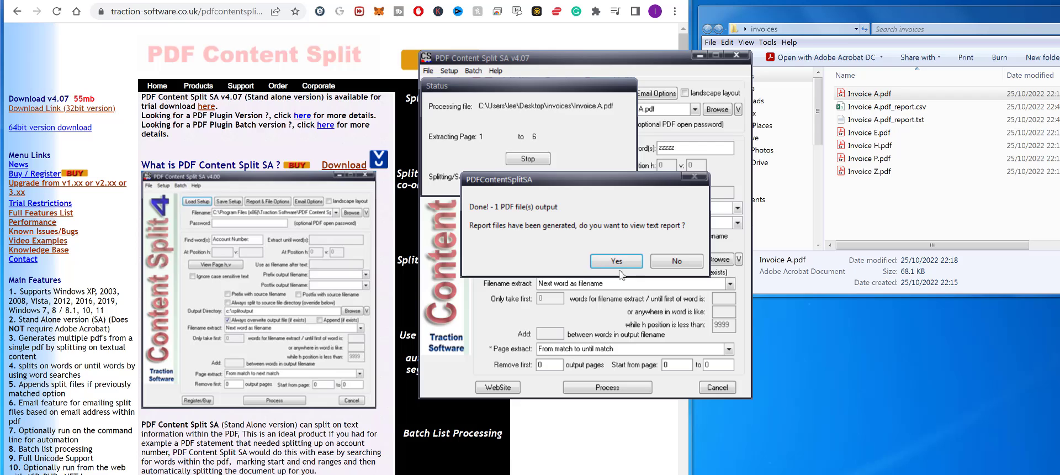
pyautogui.click(617, 262)
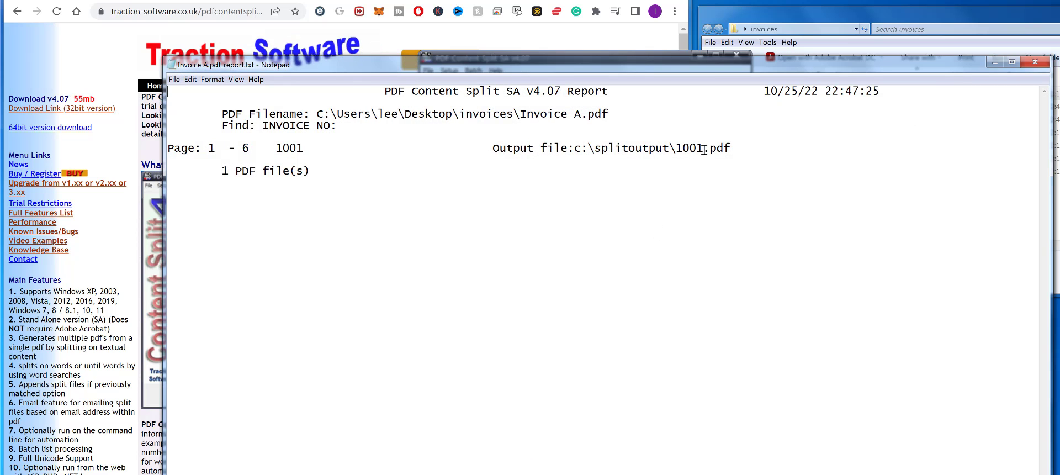
pyautogui.moveTo(703, 148); pyautogui.dragTo(677, 148)
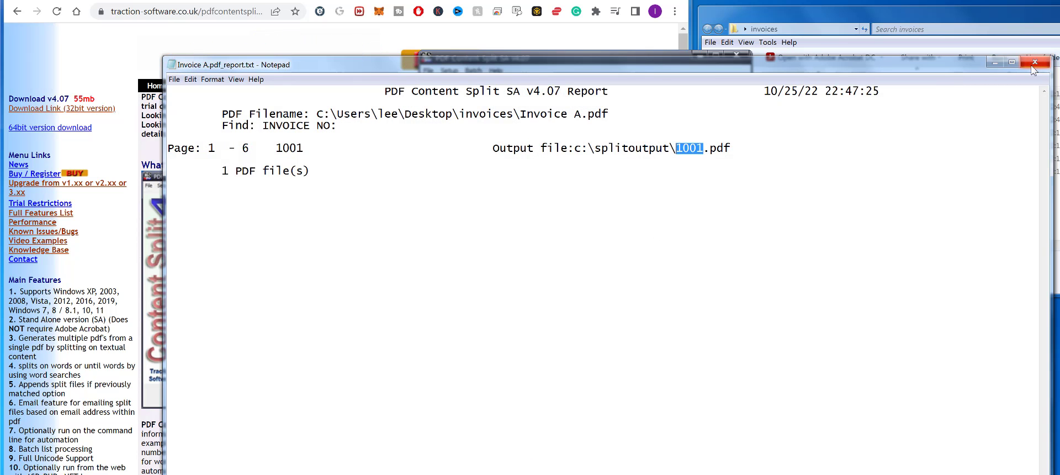
pyautogui.click(1034, 66)
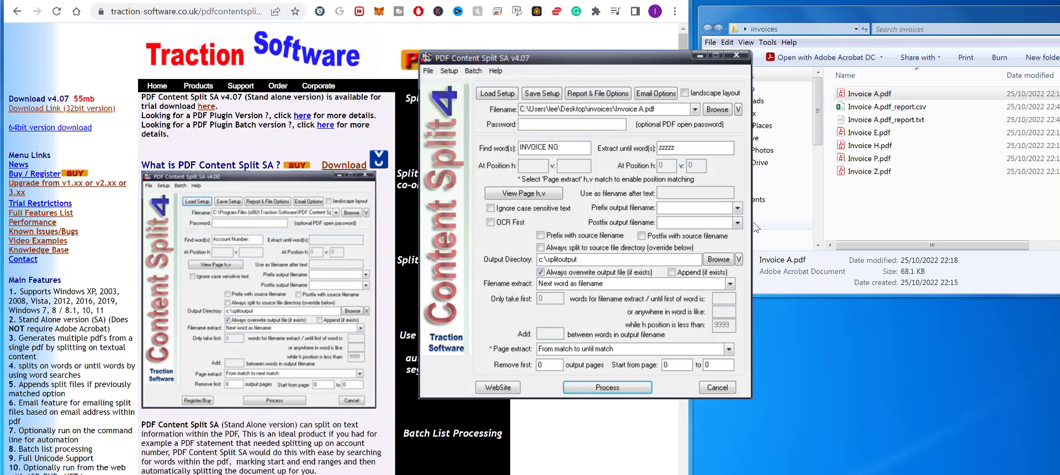
# Prefix output names with [FILETITLE] -, re-run, and confirm Invoice A - 1001.pdf in the report
pyautogui.click(738, 208)
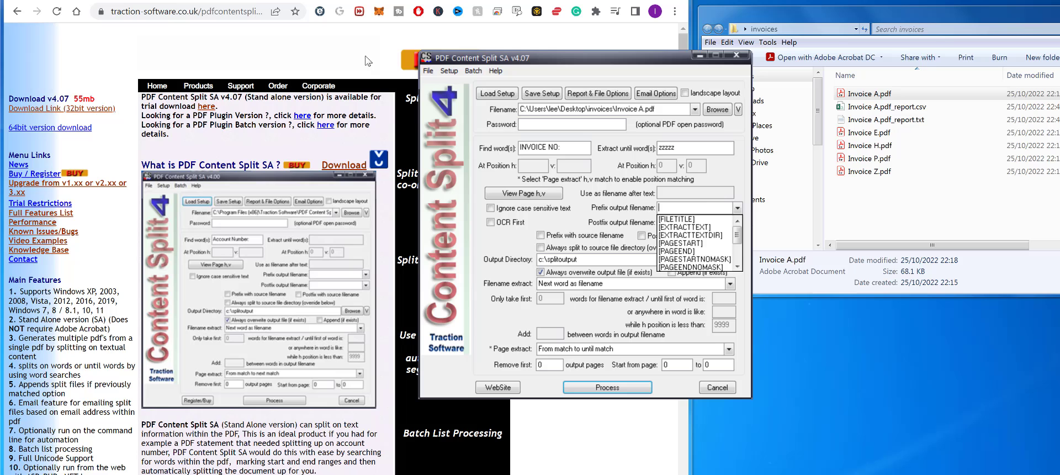
pyautogui.press('Return')
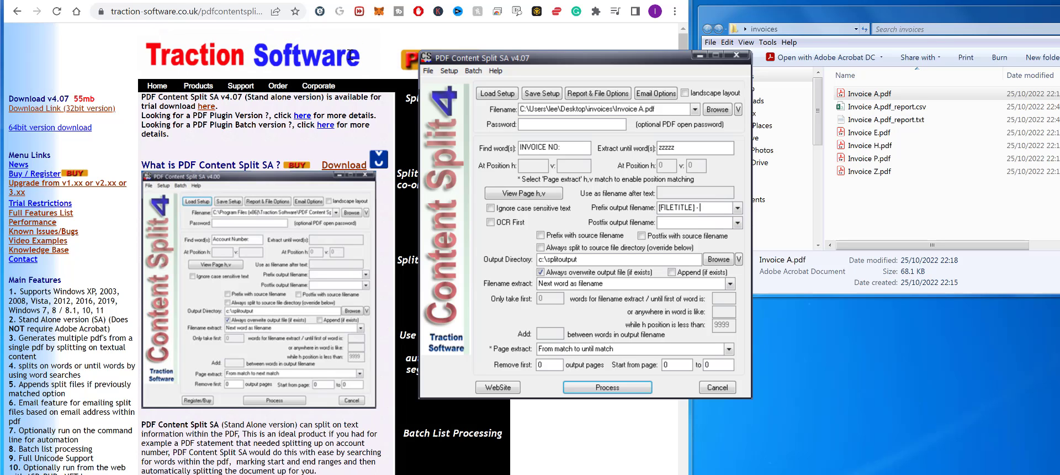
pyautogui.click(639, 389)
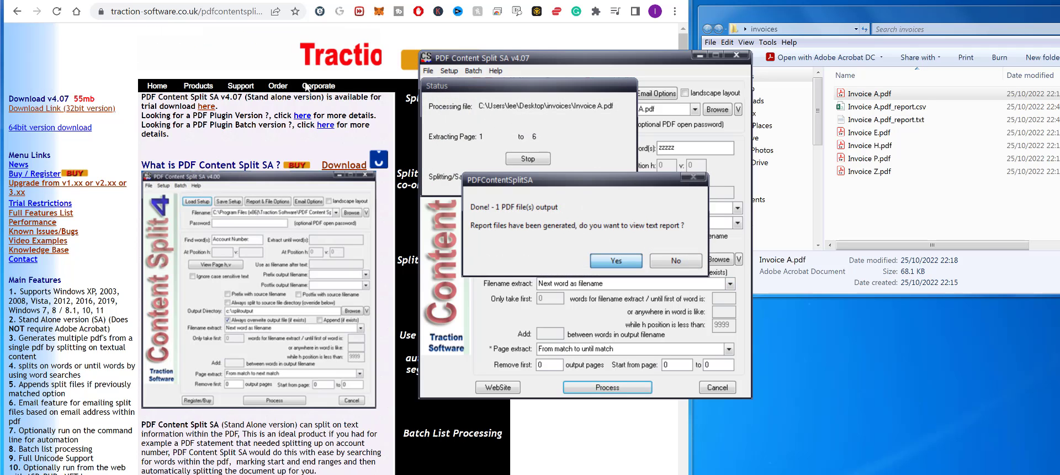
pyautogui.press('Return')
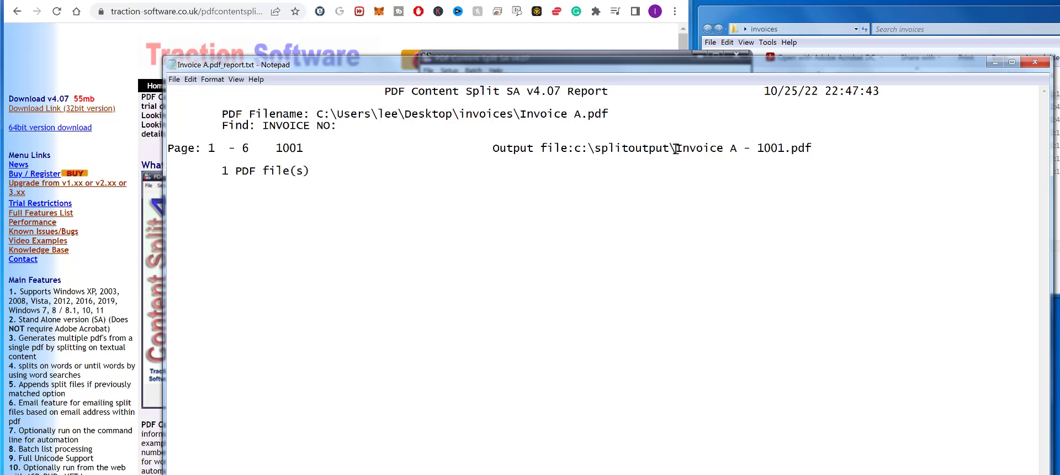
pyautogui.moveTo(675, 148); pyautogui.dragTo(734, 148)
pyautogui.moveTo(815, 67); pyautogui.dragTo(721, 172)
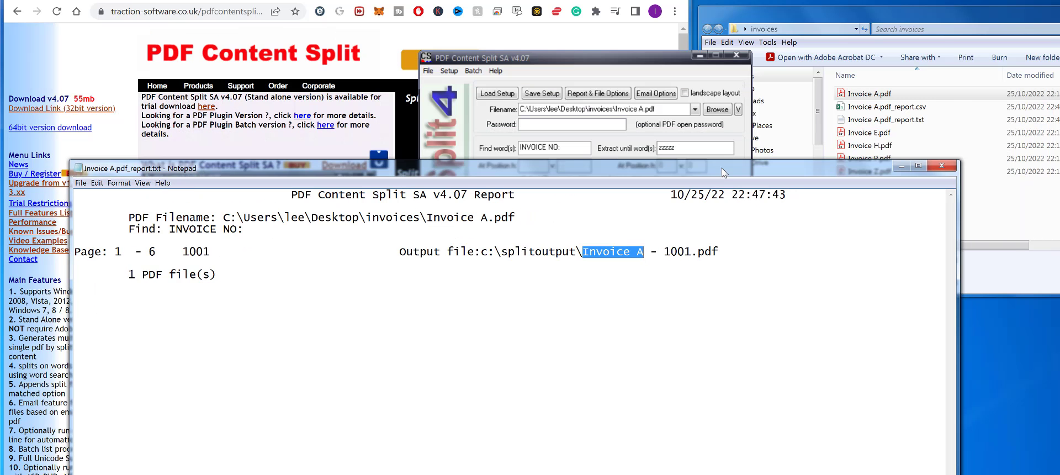
pyautogui.moveTo(691, 251); pyautogui.dragTo(662, 250)
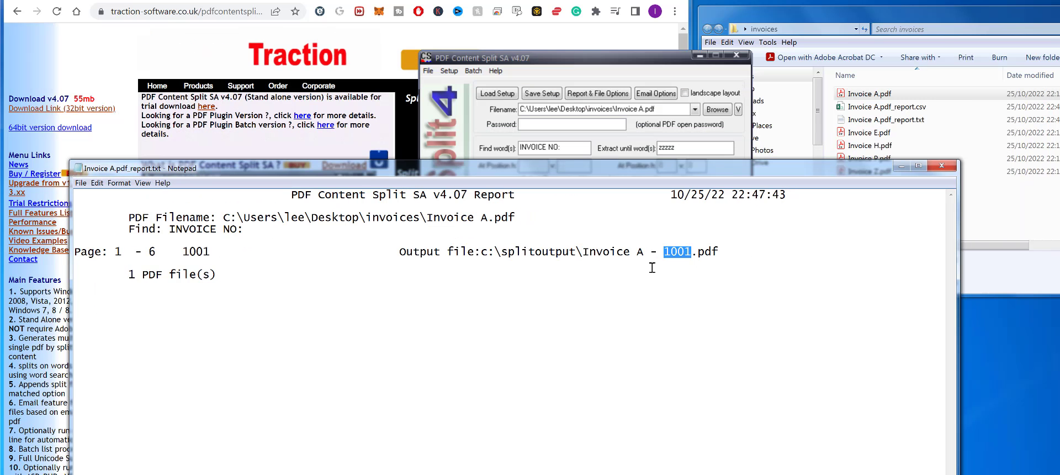
pyautogui.click(946, 166)
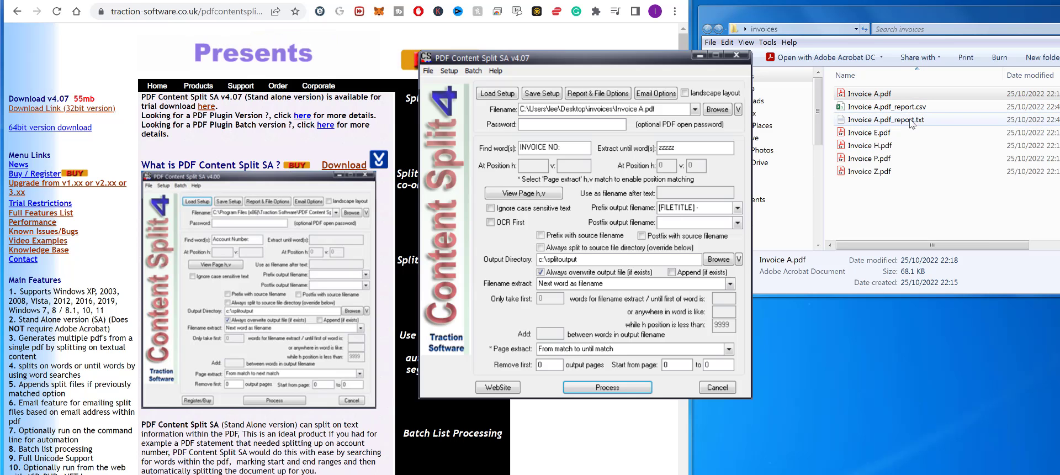
# Turn off the txt, csv and source-folder report options and save the settings
pyautogui.click(598, 94)
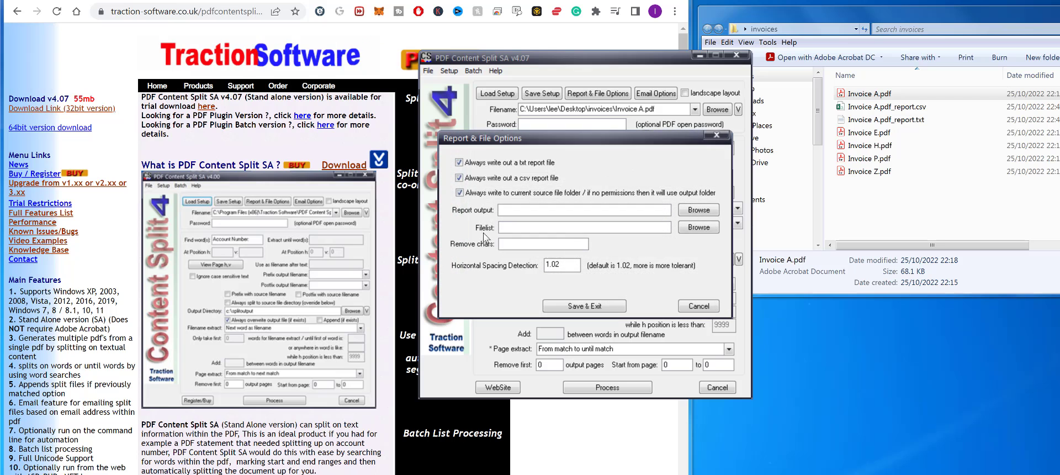
pyautogui.click(459, 192)
pyautogui.click(459, 178)
pyautogui.click(459, 162)
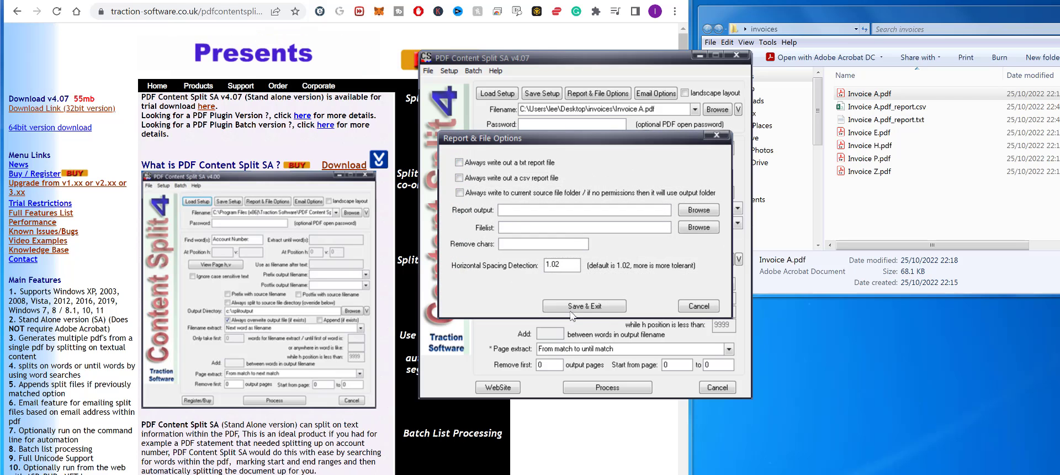
pyautogui.click(594, 307)
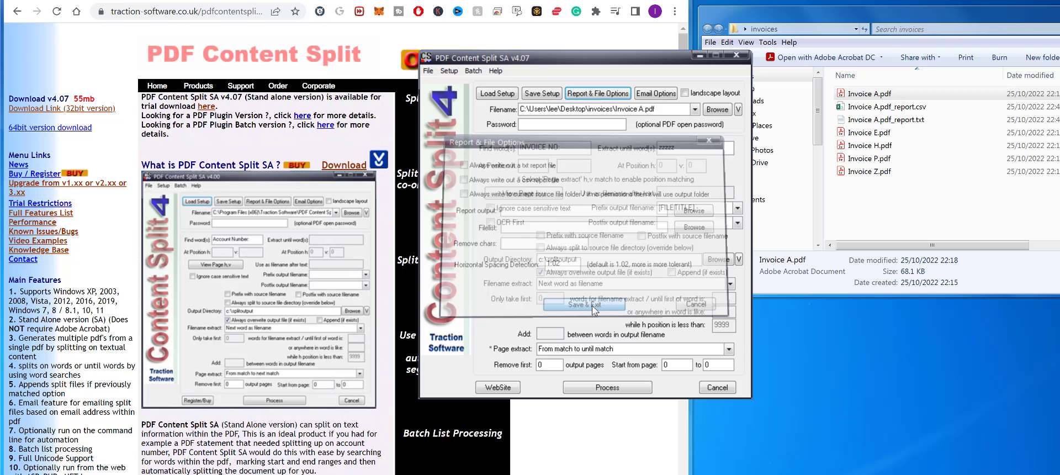
# Delete the leftover Invoice A report files from the invoices folder
pyautogui.click(929, 108)
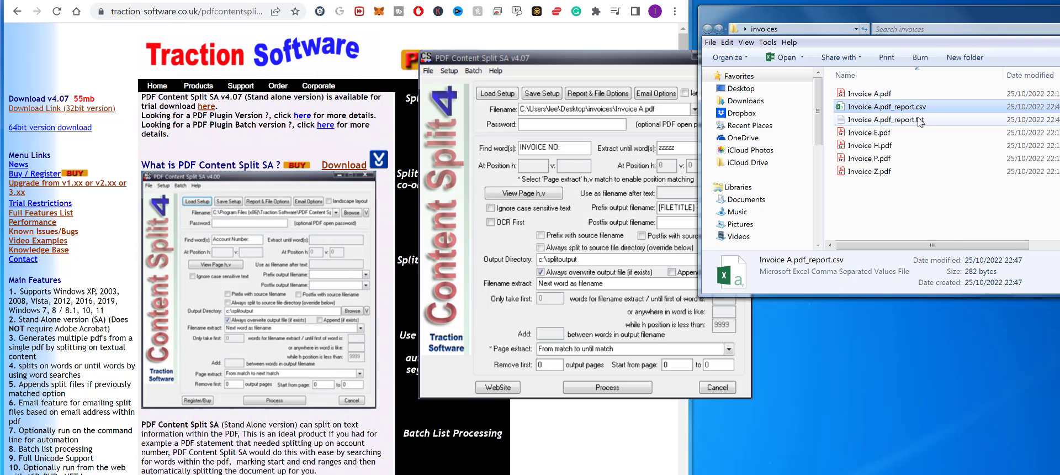
pyautogui.press('Delete')
pyautogui.press('Return')
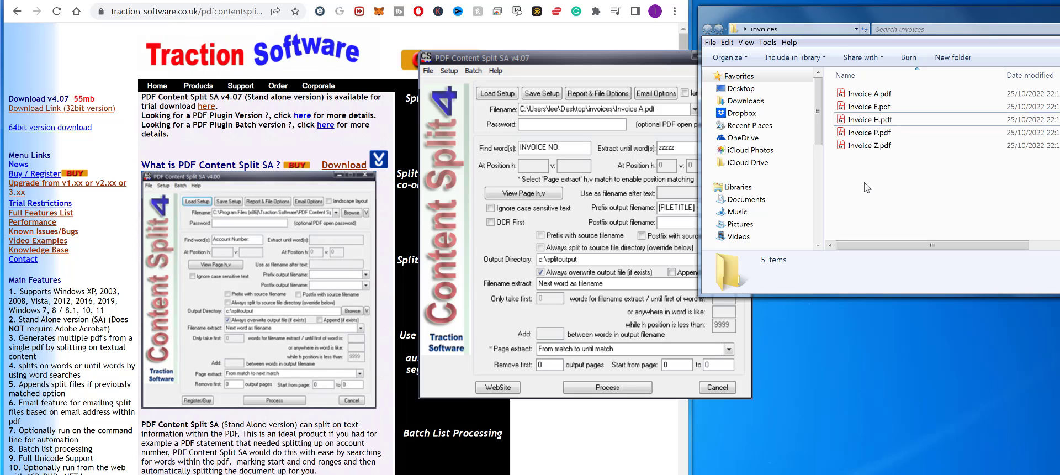
# Add the five invoice PDFs to the batch list and process them, dismissing the 5-files-processed message
pyautogui.click(473, 77)
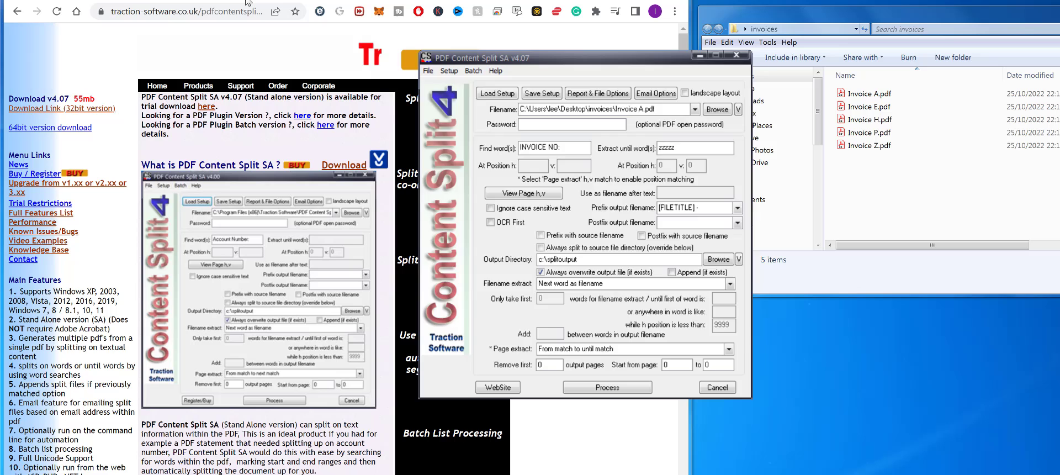
pyautogui.moveTo(865, 94)
pyautogui.mouseDown()
pyautogui.moveTo(879, 149)
pyautogui.moveTo(298, 47)
pyautogui.mouseUp()
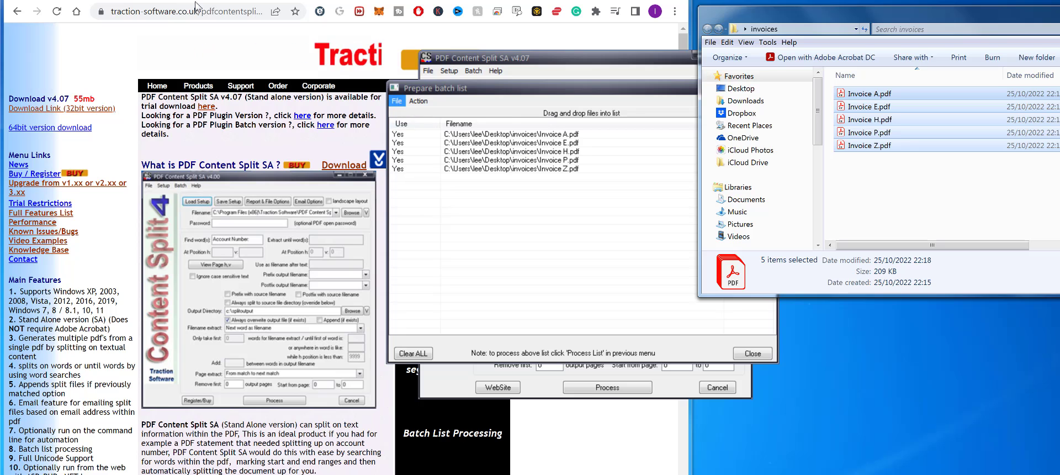
pyautogui.click(396, 101)
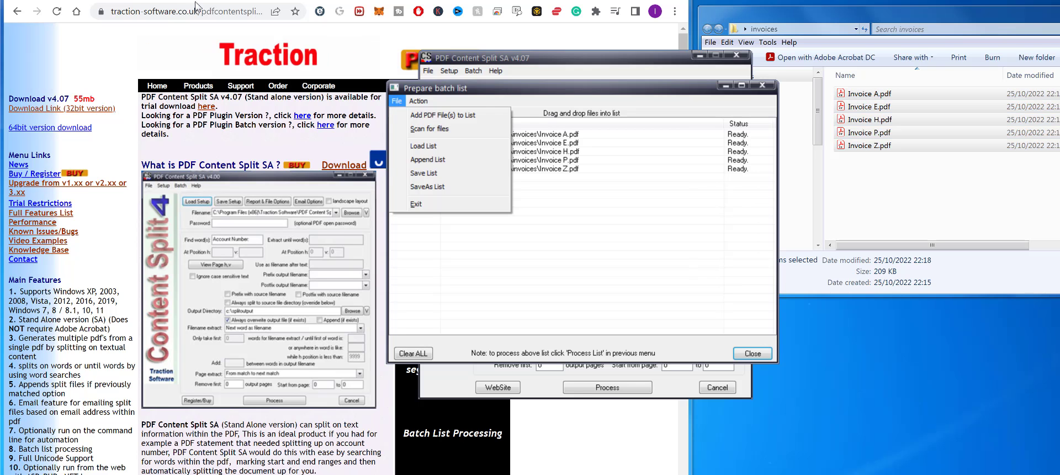
pyautogui.click(397, 101)
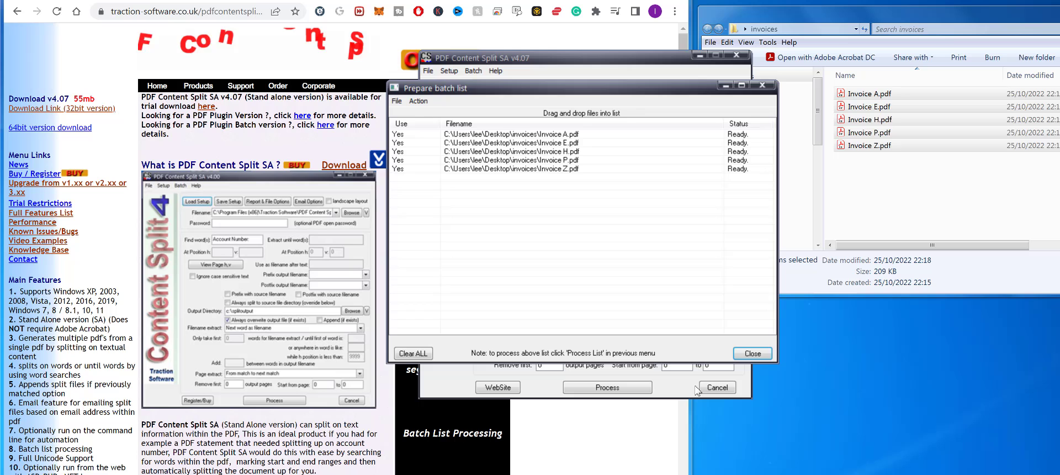
pyautogui.click(752, 354)
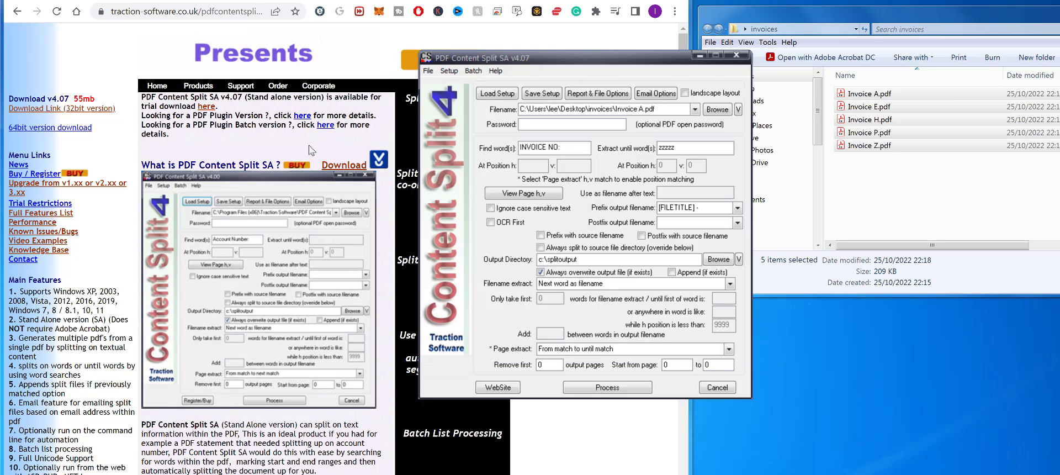
pyautogui.click(607, 387)
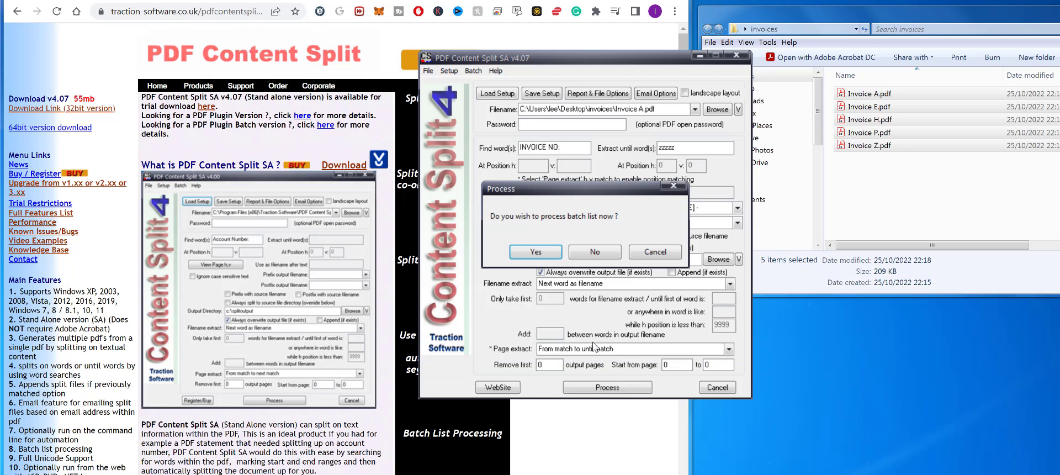
pyautogui.click(536, 251)
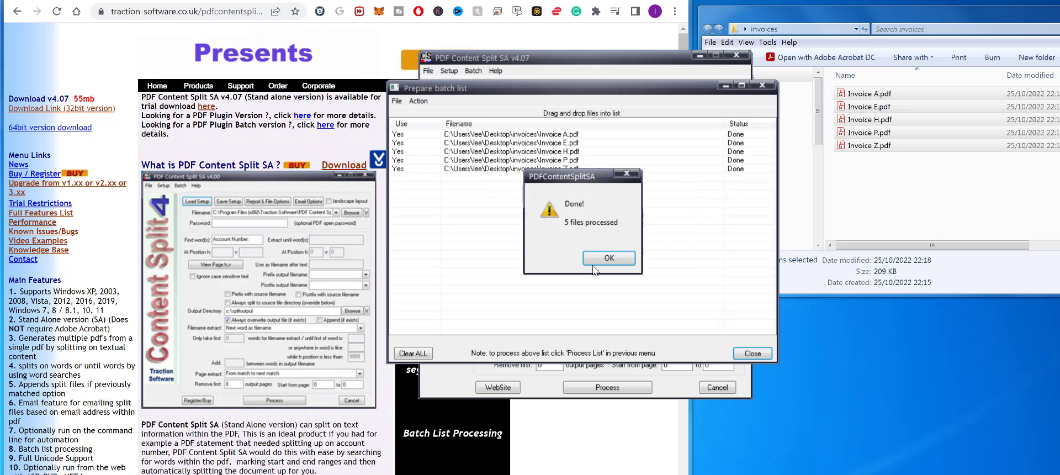
pyautogui.click(602, 259)
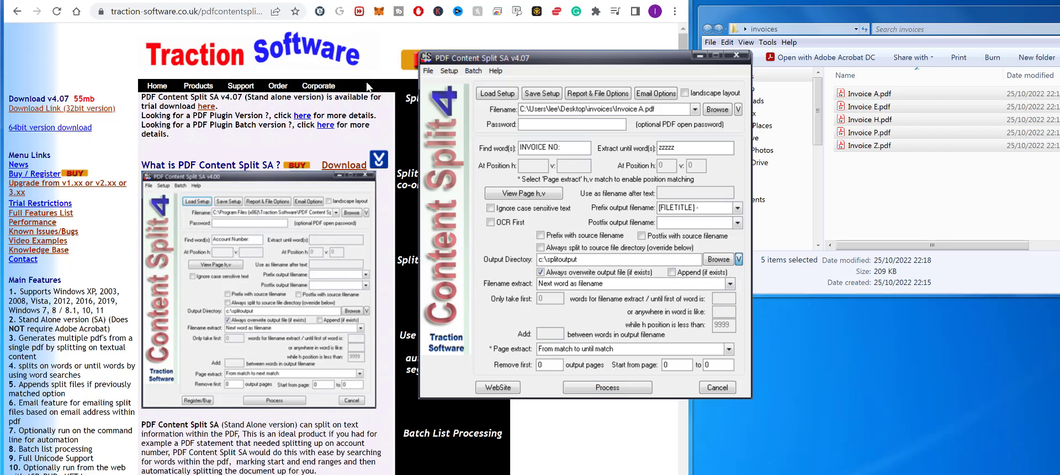
# Delete the stray 1001.pdf from the split output folder
pyautogui.click(739, 260)
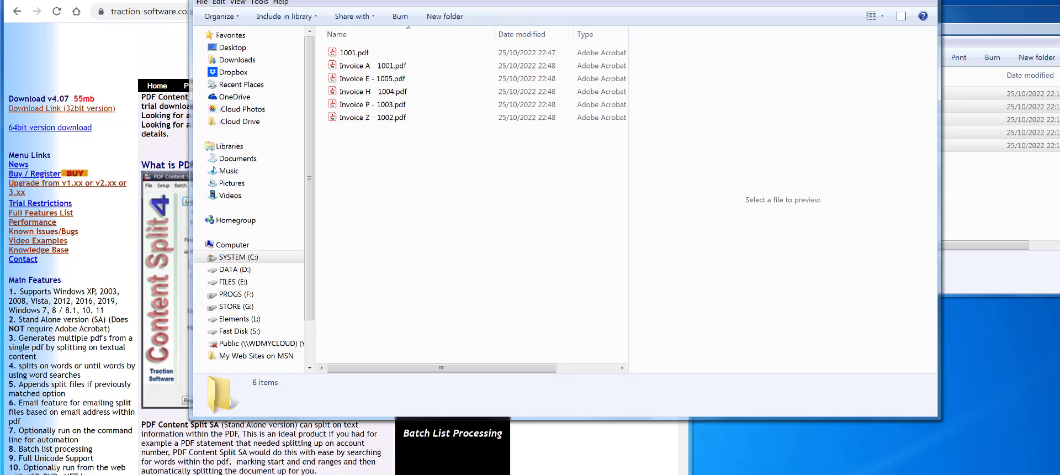
pyautogui.moveTo(389, 2); pyautogui.dragTo(569, 175)
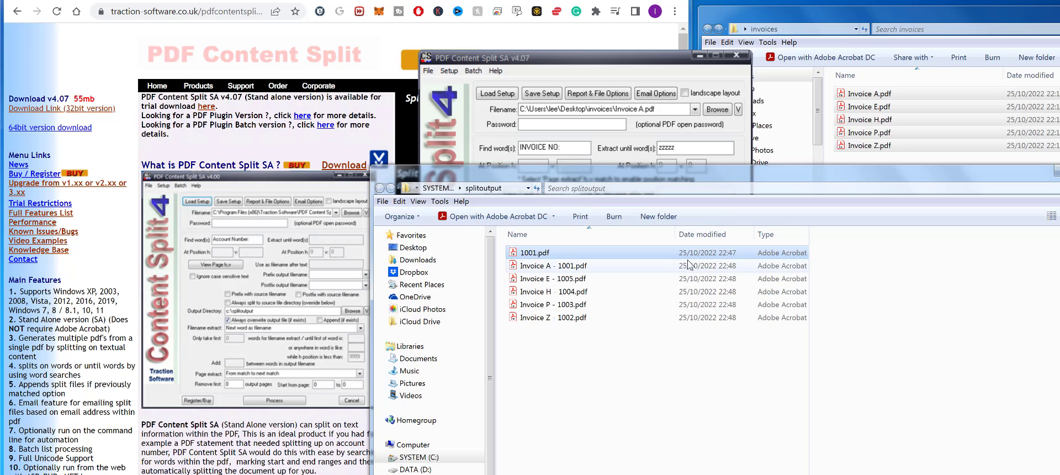
pyautogui.press('Delete')
pyautogui.click(662, 270)
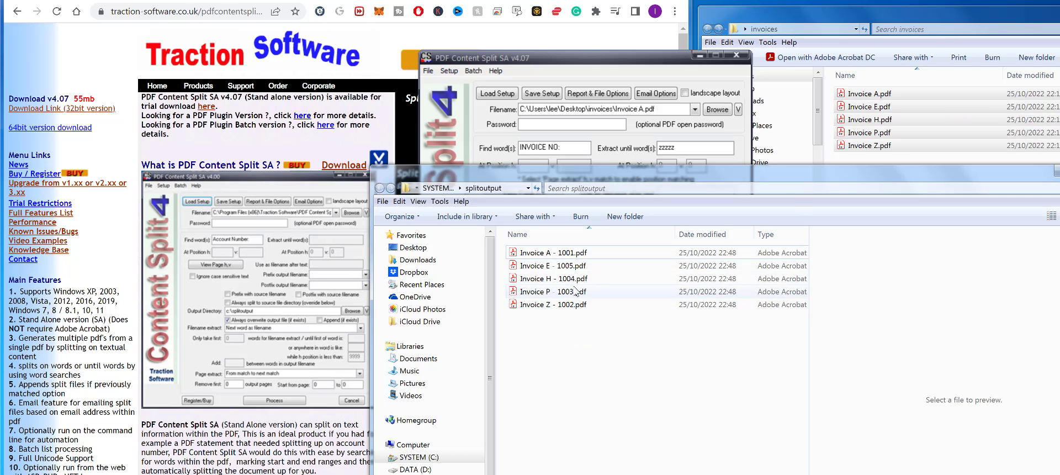
# Check Invoice H - 1004.pdf shows invoice number 1004, then close it and the folder
pyautogui.doubleClick(578, 278)
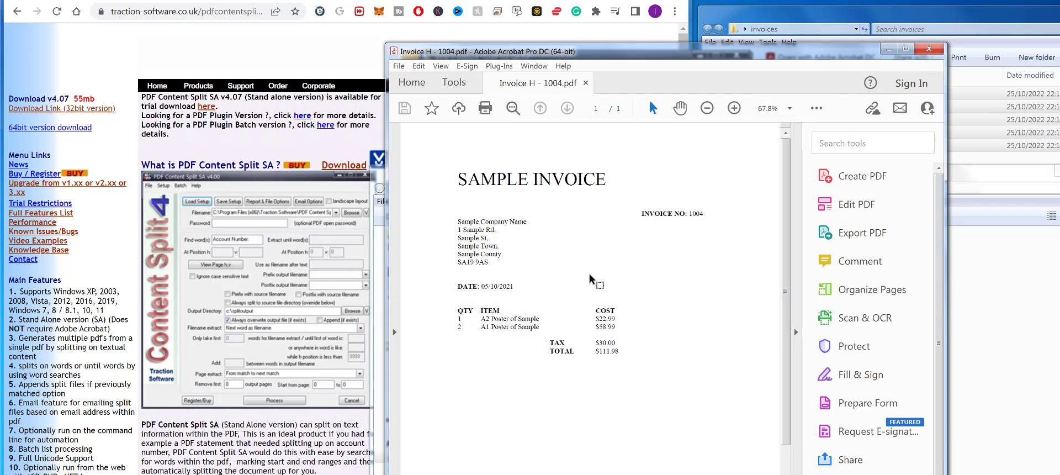
pyautogui.moveTo(704, 214); pyautogui.dragTo(688, 213)
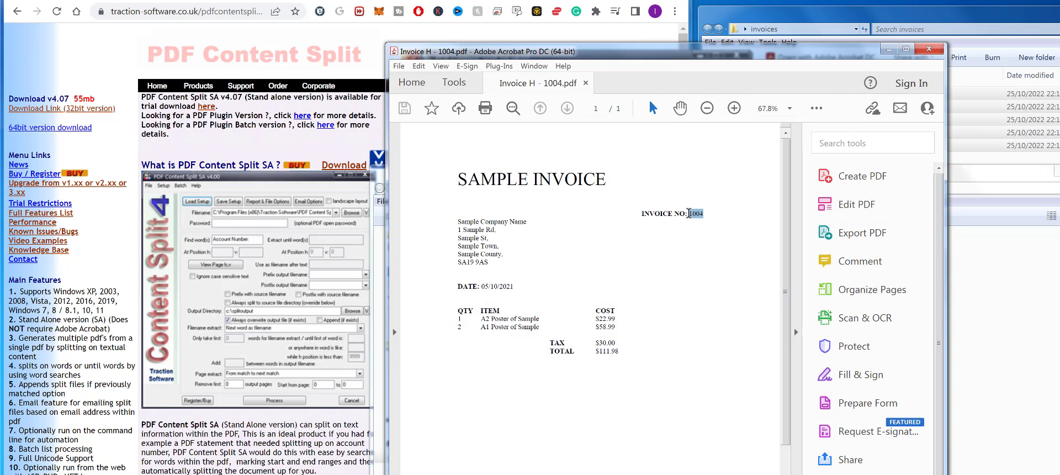
pyautogui.click(936, 48)
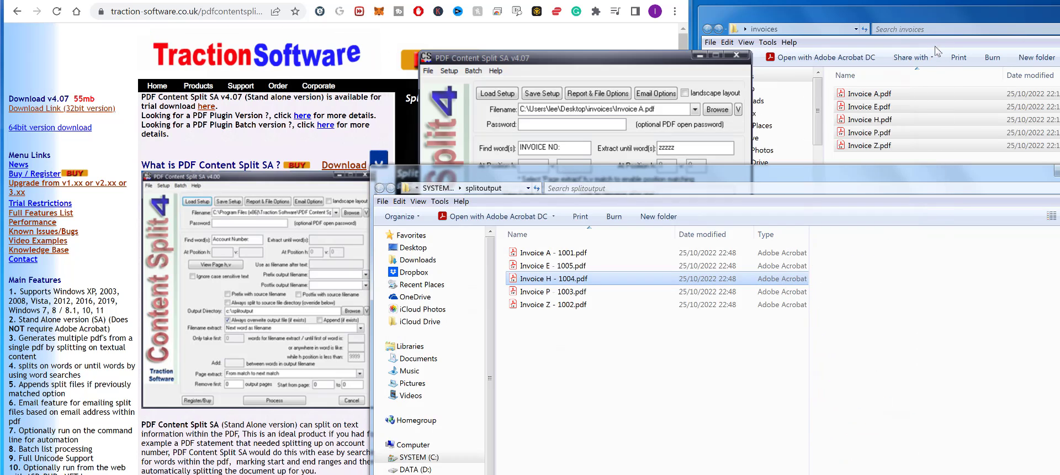
pyautogui.click(596, 375)
pyautogui.hotkey('alt', 'F4')
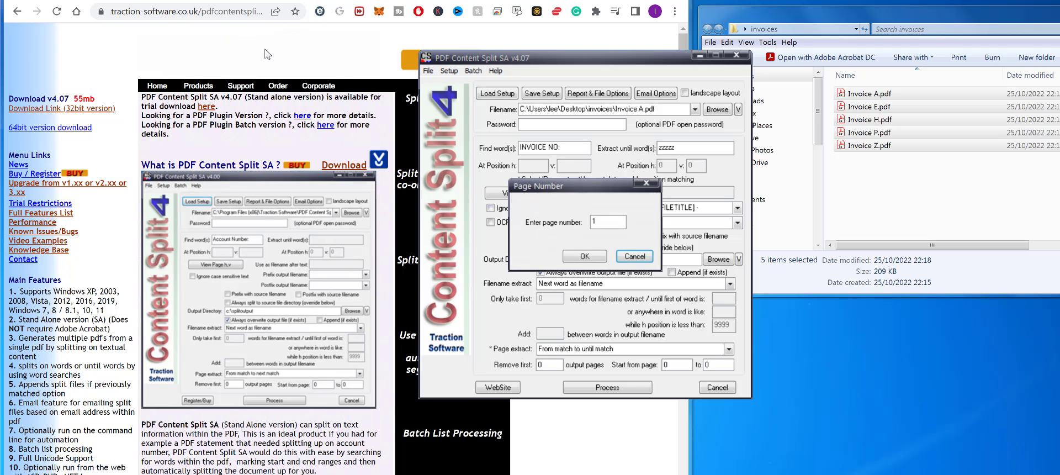
# List page 1 word positions and pick out 1001's coordinates: horizontal 452, vertical 692
pyautogui.press('Return')
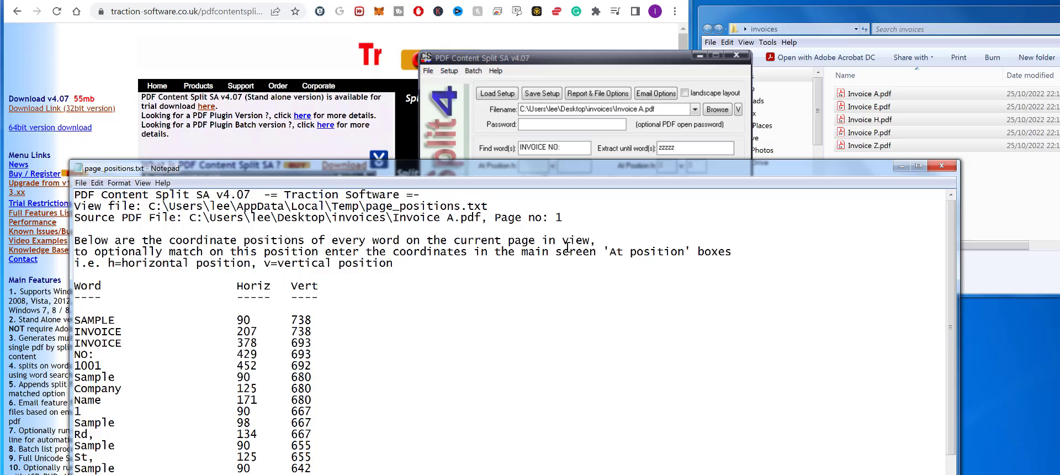
pyautogui.moveTo(356, 186)
pyautogui.mouseDown()
pyautogui.moveTo(392, 301)
pyautogui.moveTo(513, 207)
pyautogui.moveTo(529, 71)
pyautogui.mouseUp()
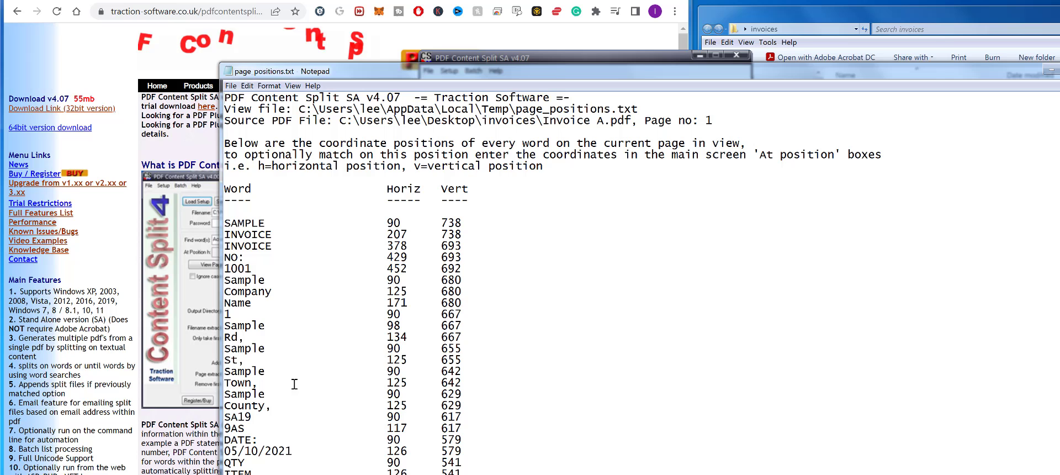
pyautogui.doubleClick(230, 268)
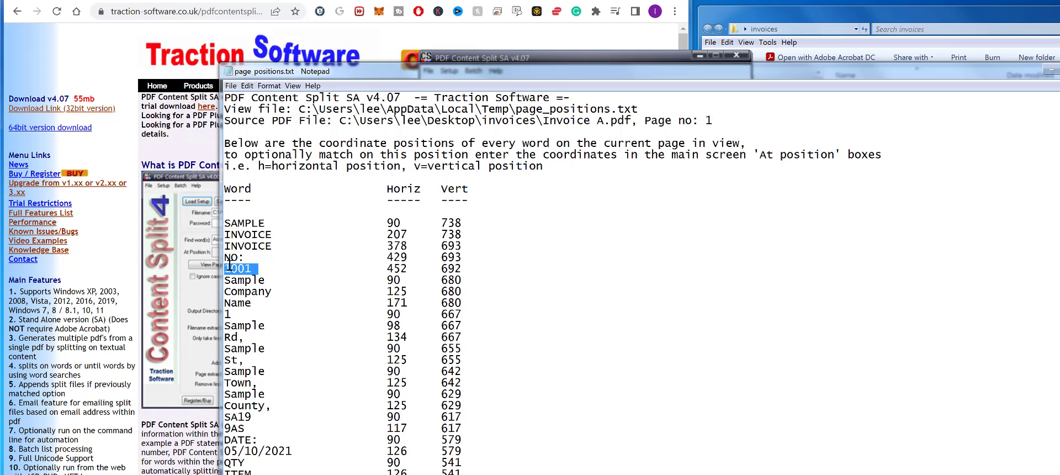
pyautogui.click(230, 265)
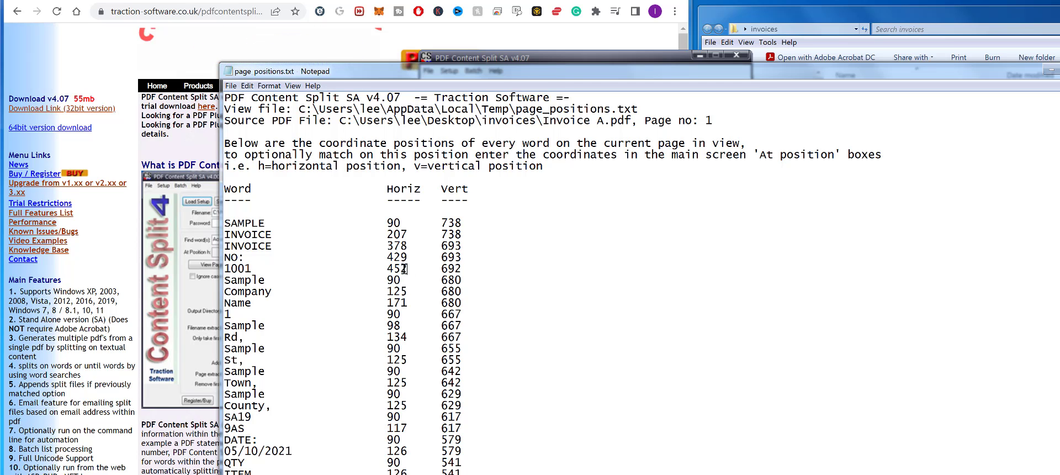
pyautogui.moveTo(407, 269); pyautogui.dragTo(388, 269)
pyautogui.moveTo(464, 270); pyautogui.dragTo(395, 269)
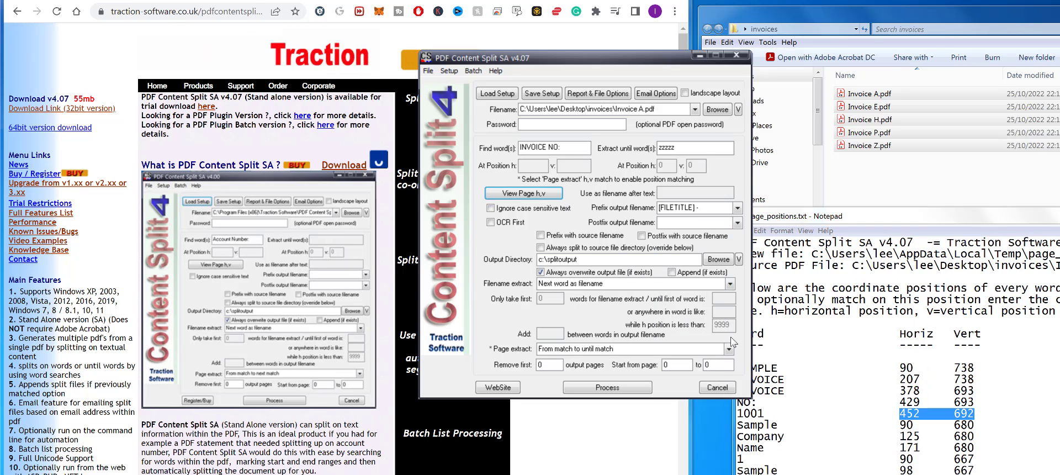
# Split from match to until match at position 452, 692, with the find words cleared
pyautogui.click(729, 349)
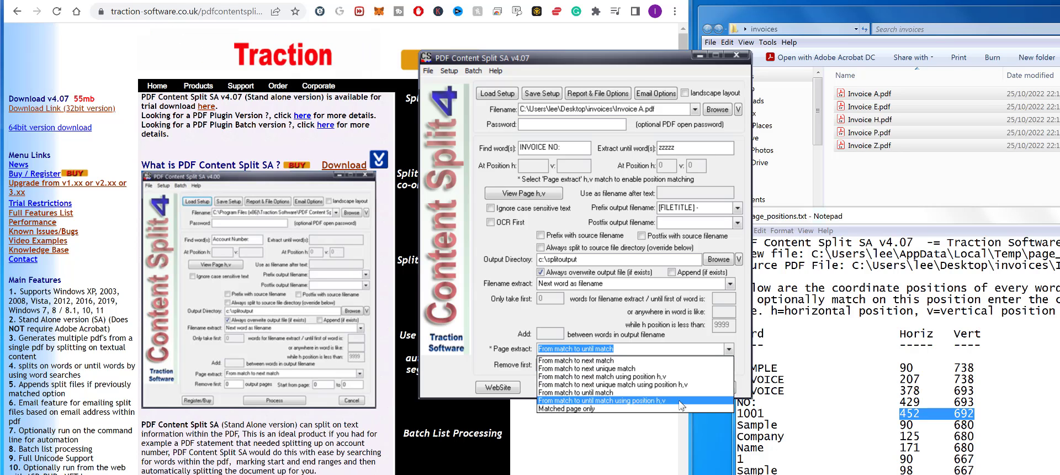
pyautogui.click(680, 401)
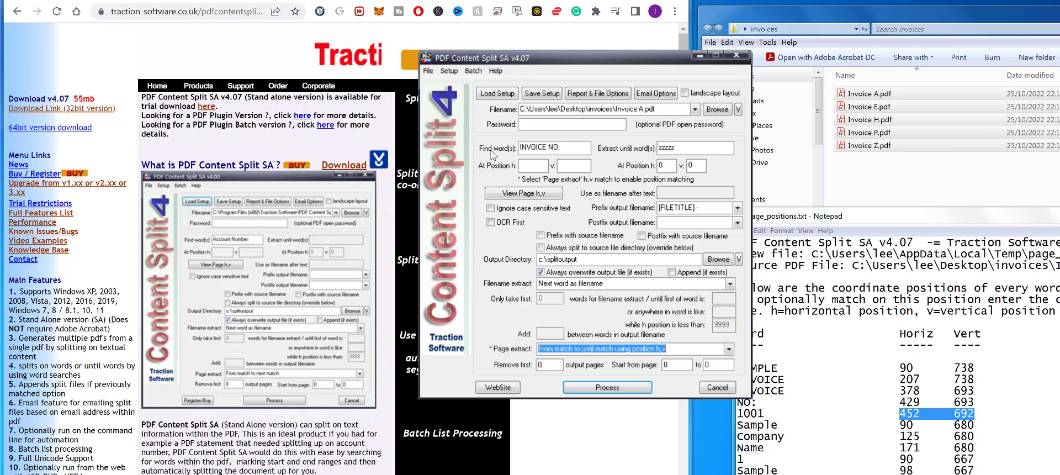
pyautogui.click(532, 162)
pyautogui.write('4')
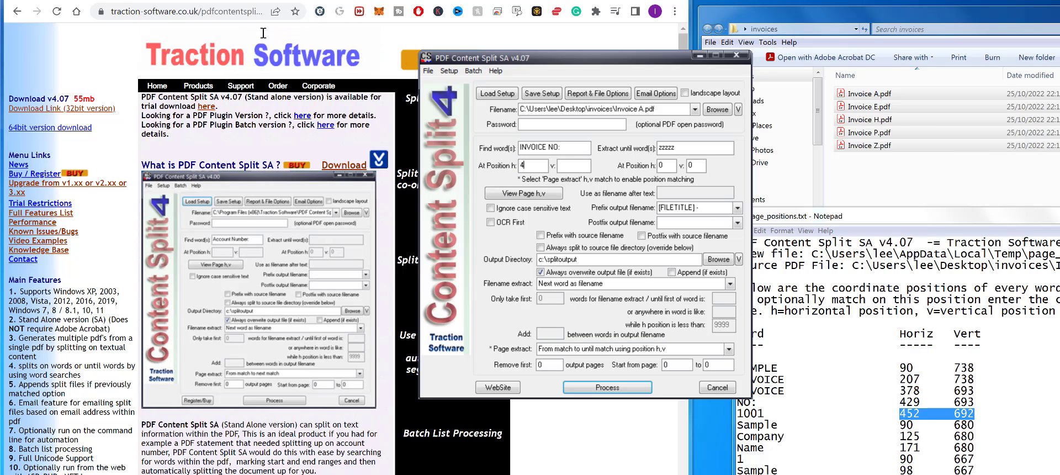
pyautogui.write('52')
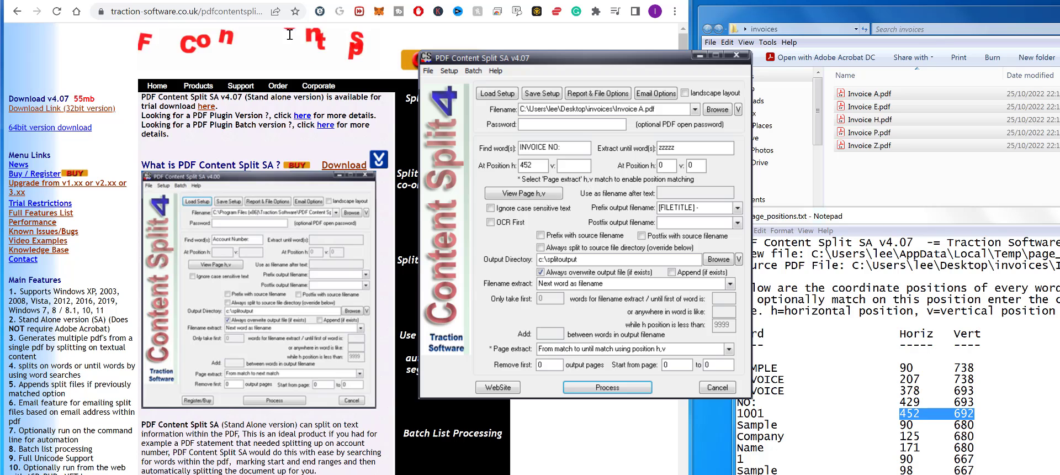
pyautogui.write('692')
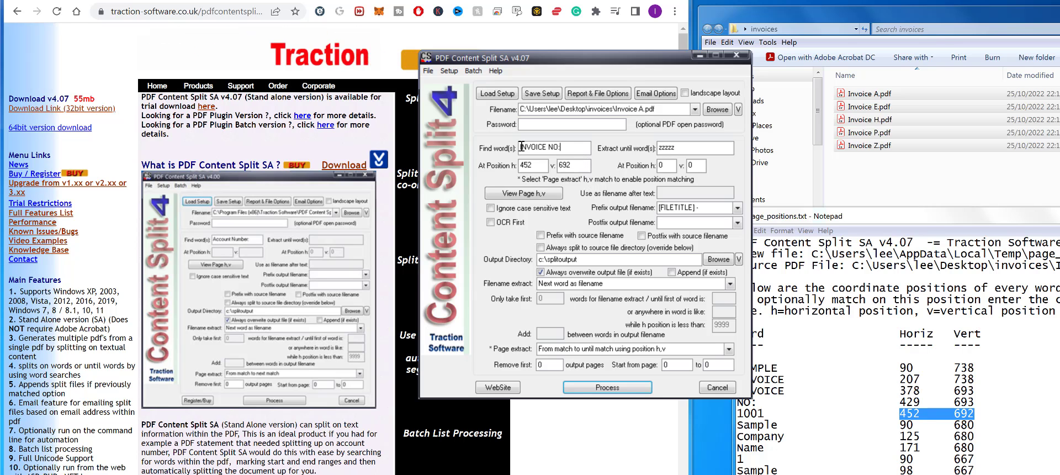
pyautogui.press('BackSpace')
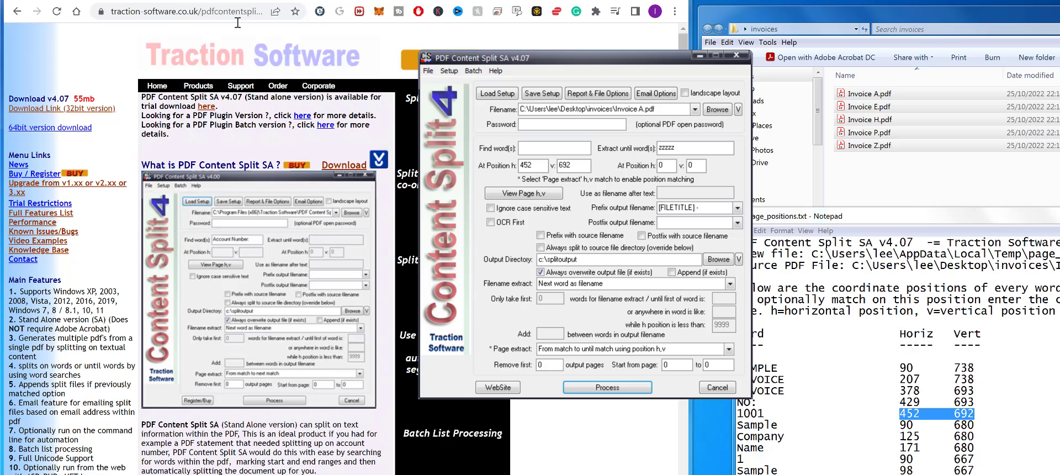
# Name output files after the word at the matched position and delete the five earlier outputs
pyautogui.click(730, 283)
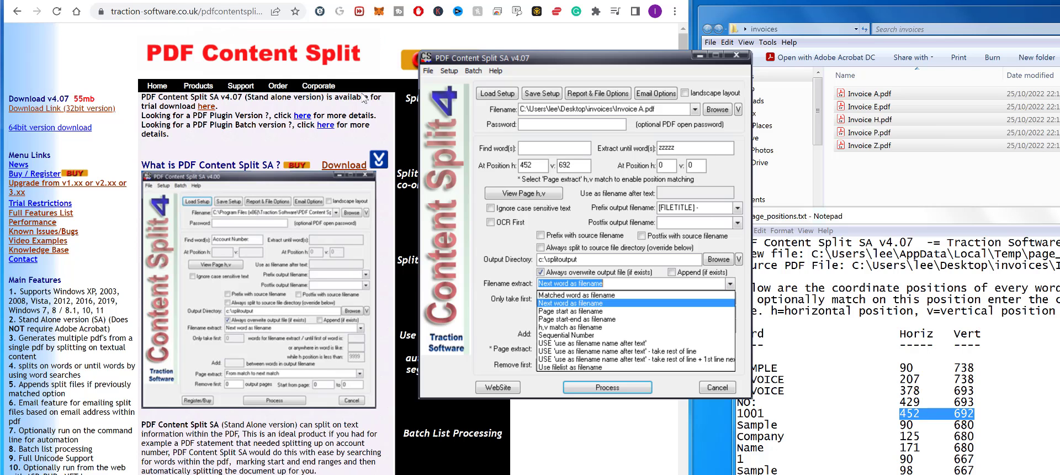
pyautogui.click(666, 328)
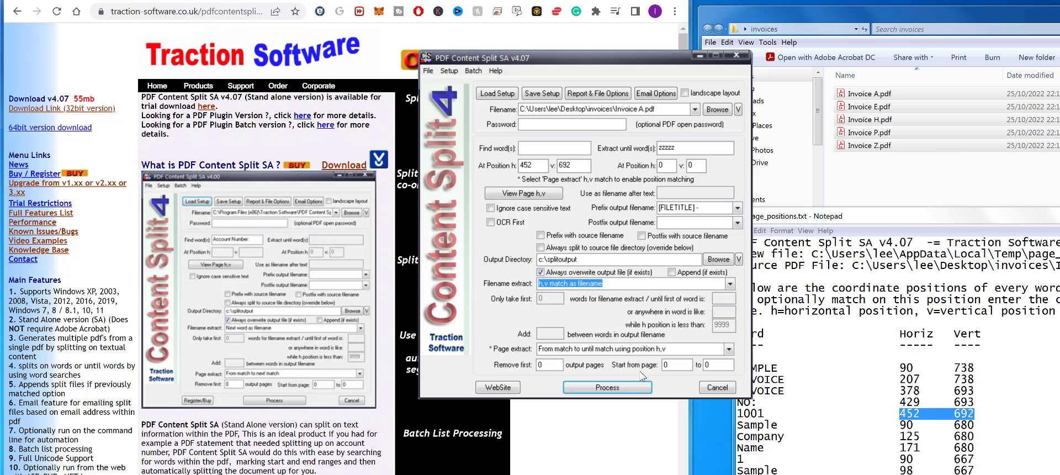
pyautogui.doubleClick(927, 224)
pyautogui.click(928, 292)
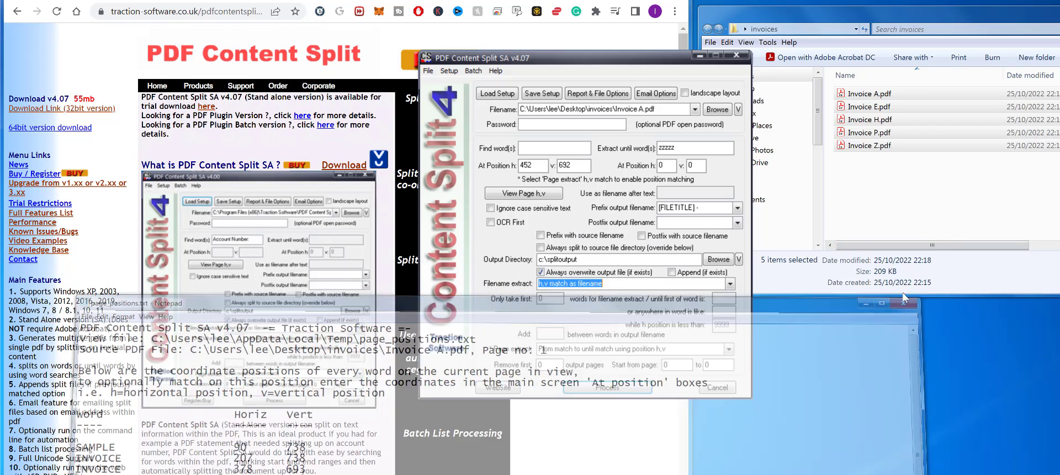
pyautogui.press('Delete')
# Confirm deleting the old outputs and rerun the invoice batch with position matching
pyautogui.click(650, 242)
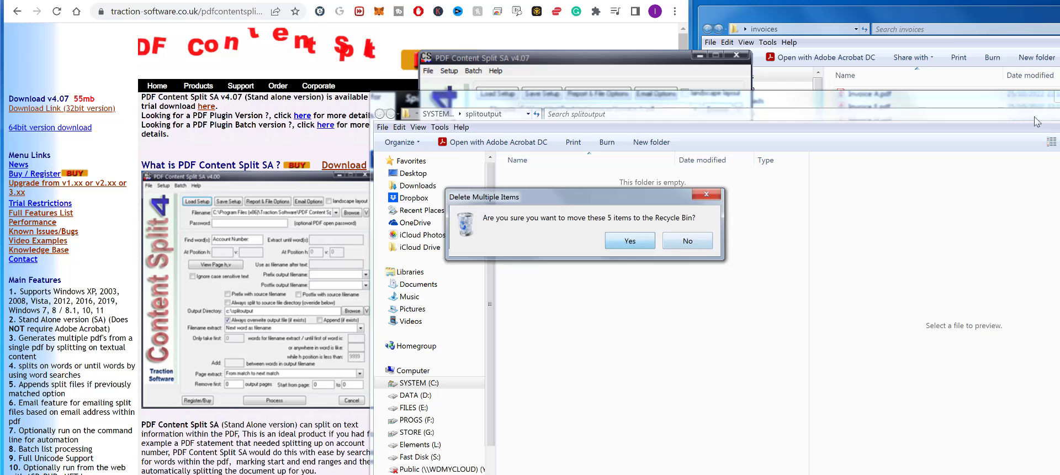
pyautogui.moveTo(369, 89); pyautogui.dragTo(723, 255)
pyautogui.click(592, 377)
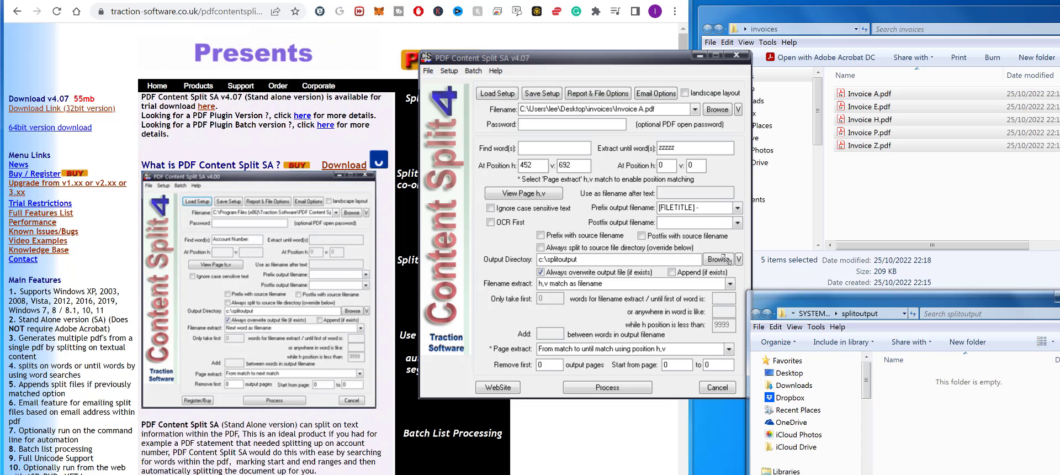
pyautogui.click(611, 387)
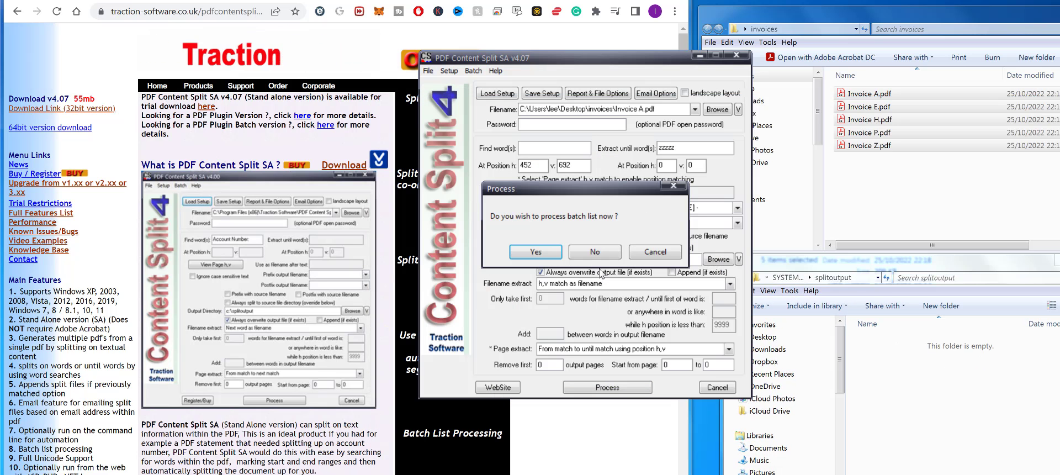
pyautogui.press('Return')
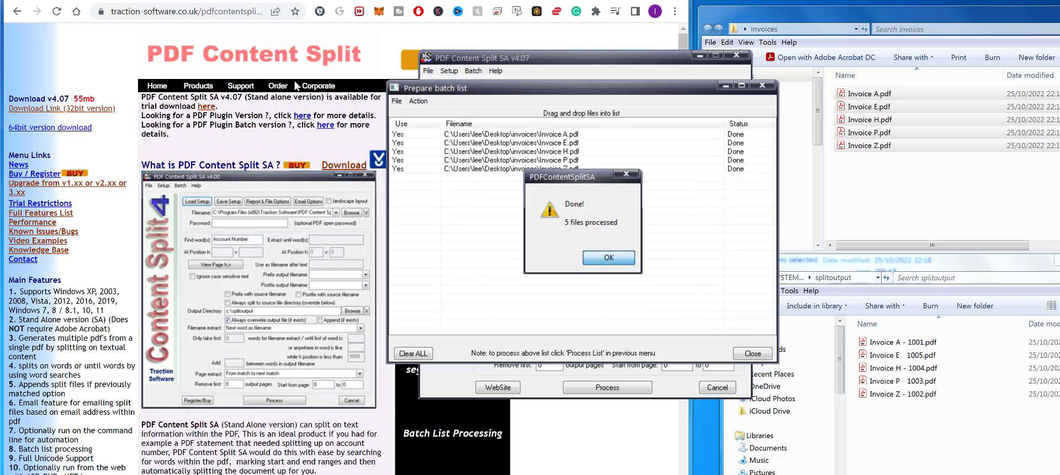
pyautogui.press('Return')
pyautogui.click(753, 353)
# Check Invoice H - 1004.pdf and Invoice Z - 1002.pdf in the output folder, closing each preview
pyautogui.doubleClick(912, 368)
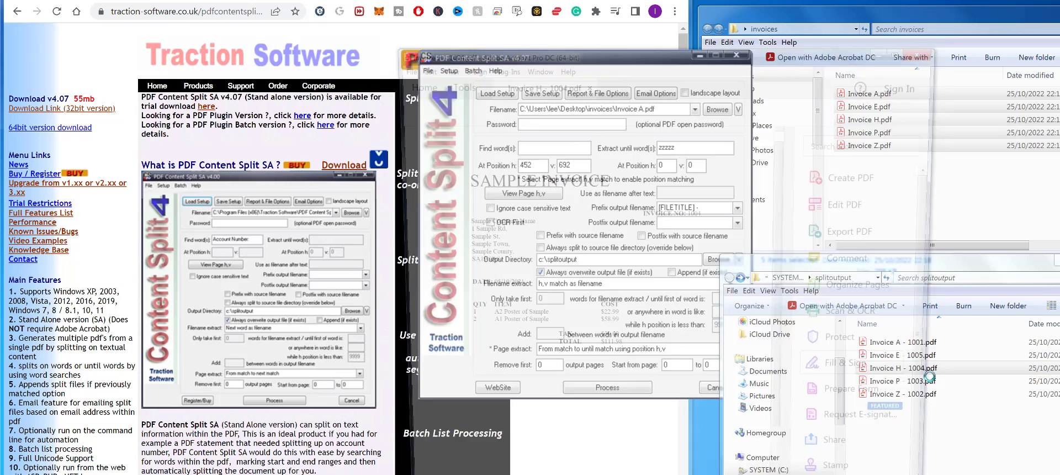
pyautogui.click(929, 48)
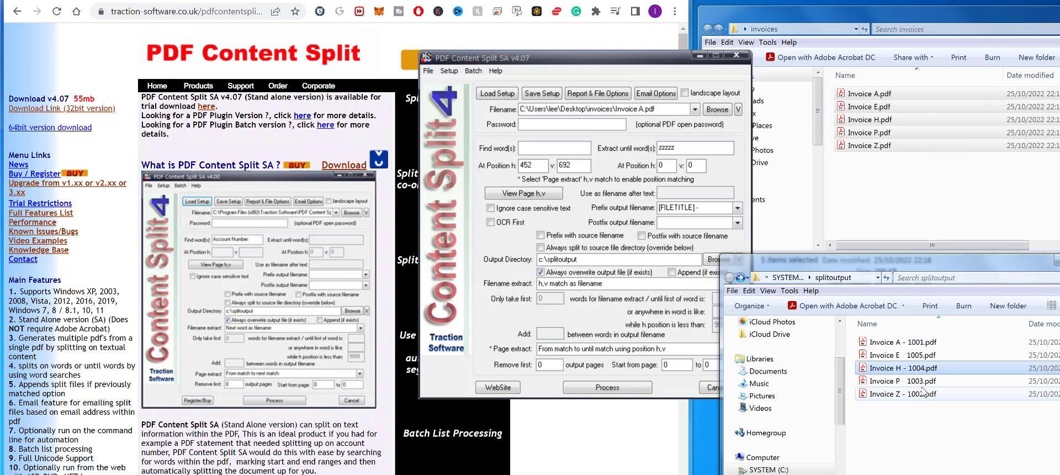
pyautogui.click(924, 395)
pyautogui.doubleClick(924, 396)
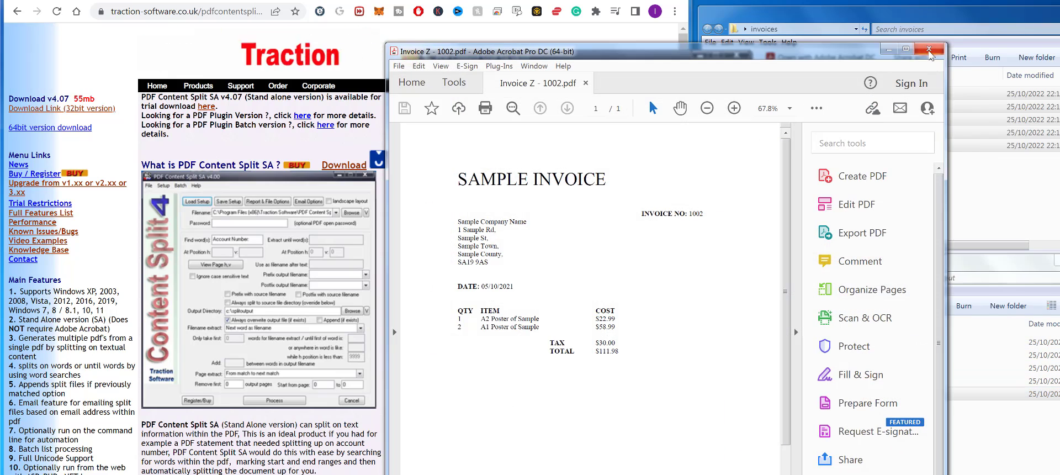
pyautogui.click(930, 48)
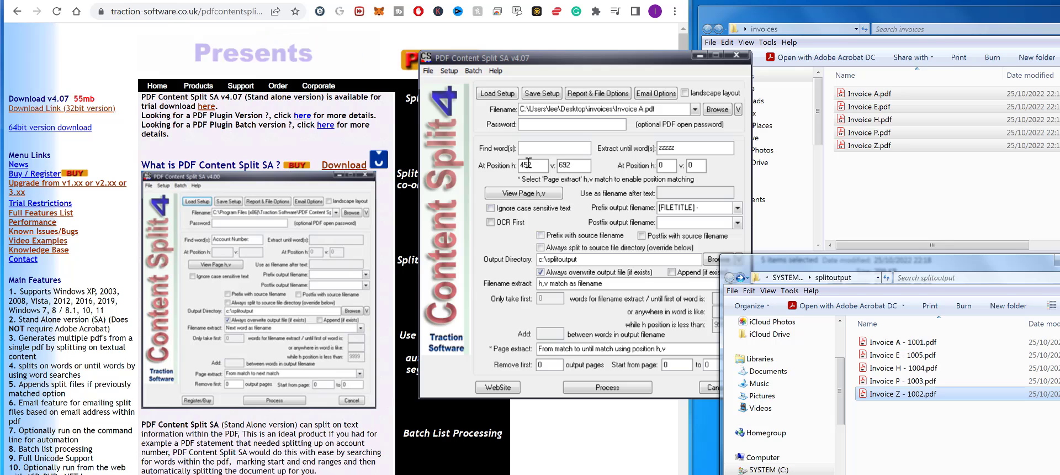
# Bring back the split settings and request a word-position listing for Invoice A.pdf
pyautogui.click(530, 168)
pyautogui.write('2-')
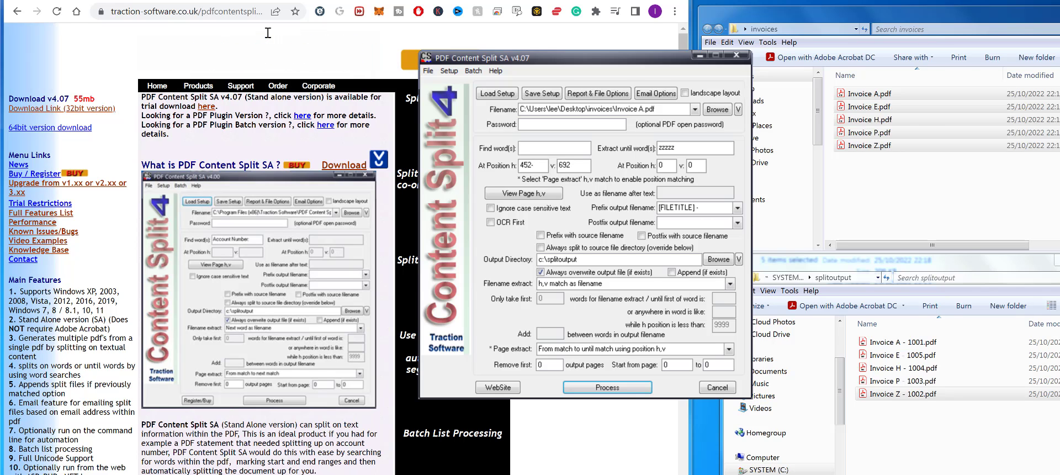
pyautogui.write('455')
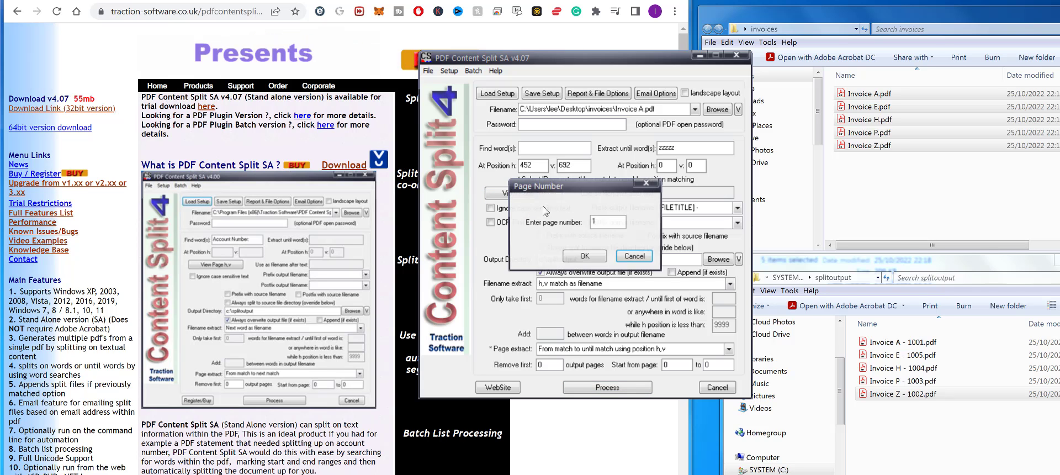
# Open the page 1 coordinate listing and compare it with Invoice A.pdf's layout
pyautogui.press('Return')
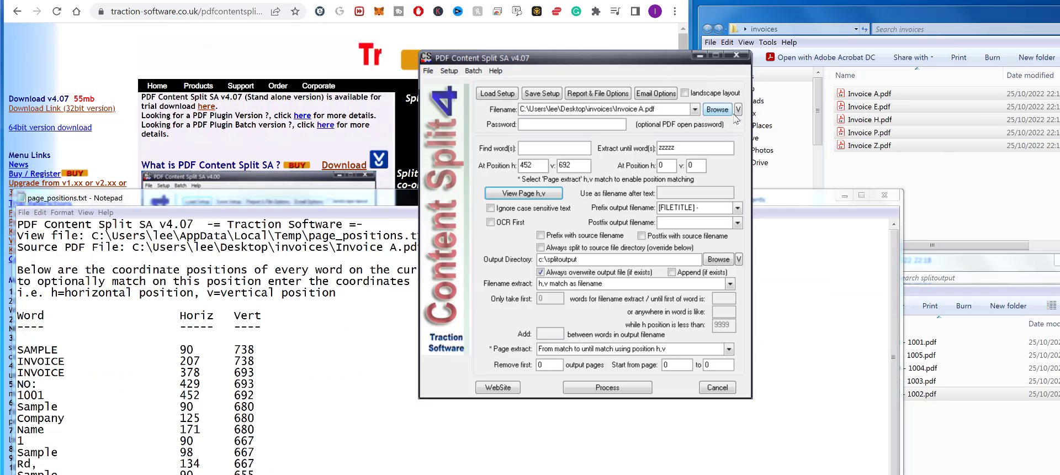
pyautogui.click(738, 110)
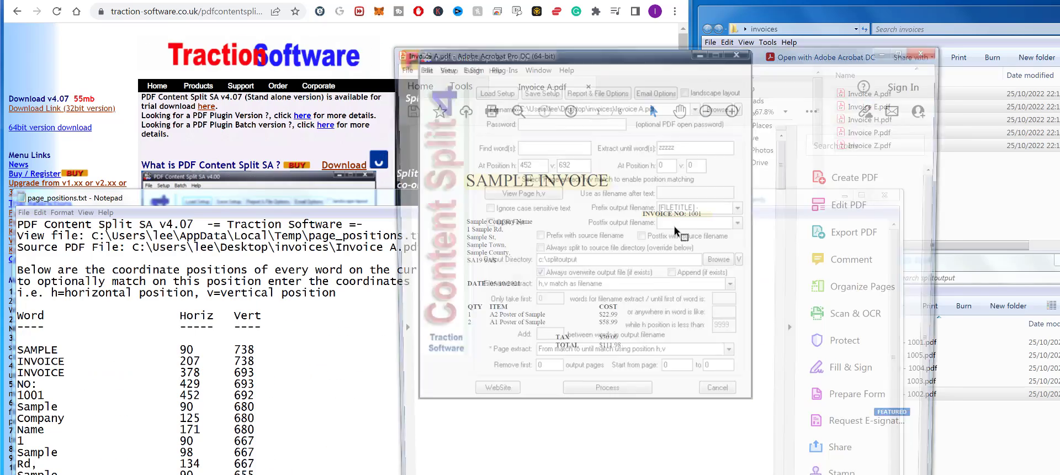
pyautogui.hotkey('alt', 'F4')
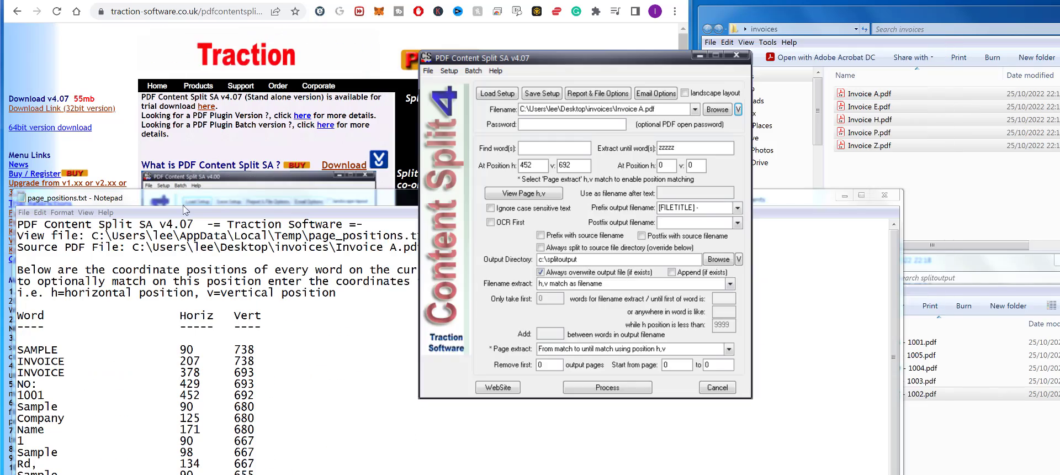
pyautogui.moveTo(184, 204); pyautogui.dragTo(331, 263)
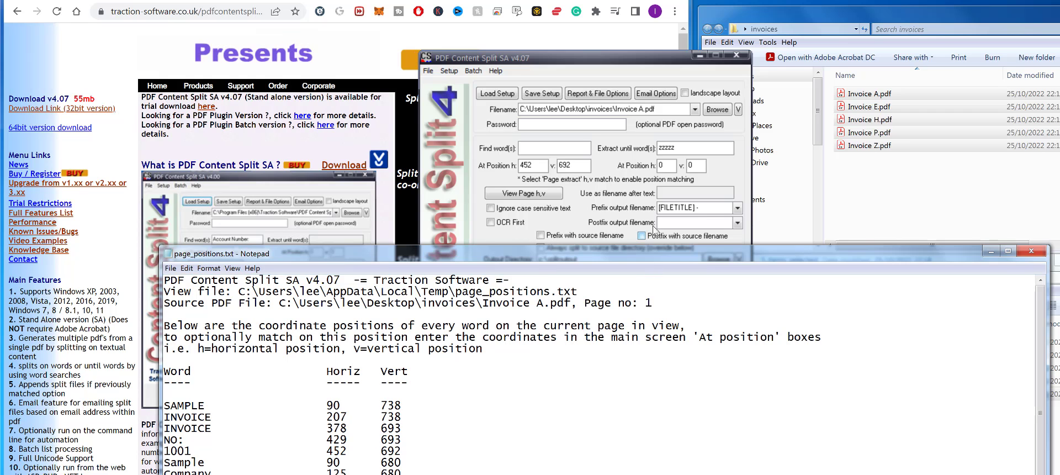
# Set the postfix output filename to [POS90,738], using SAMPLE's coordinates
pyautogui.click(738, 222)
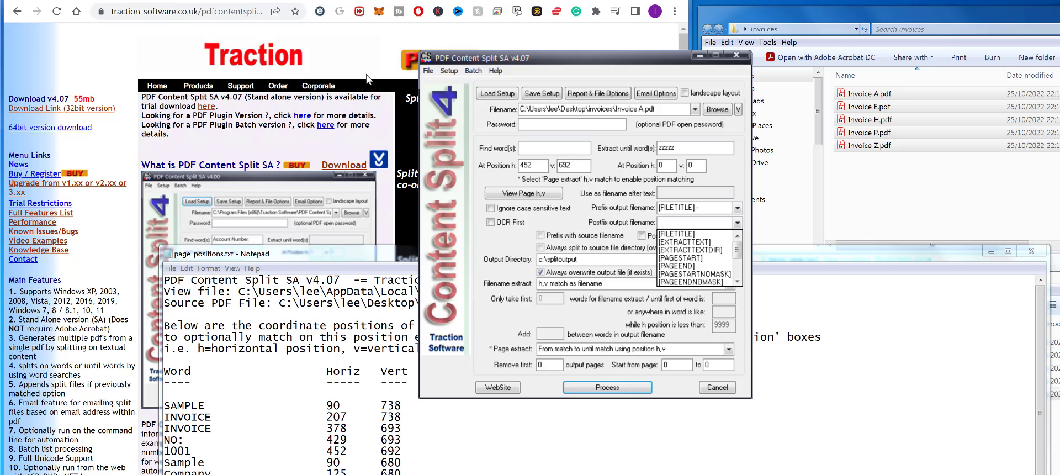
pyautogui.scroll(-2, 699, 265)
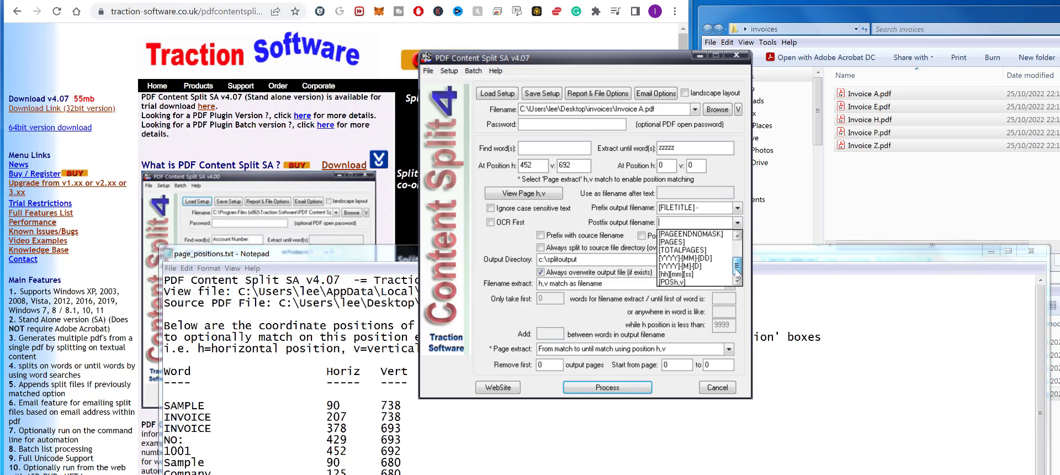
pyautogui.click(700, 282)
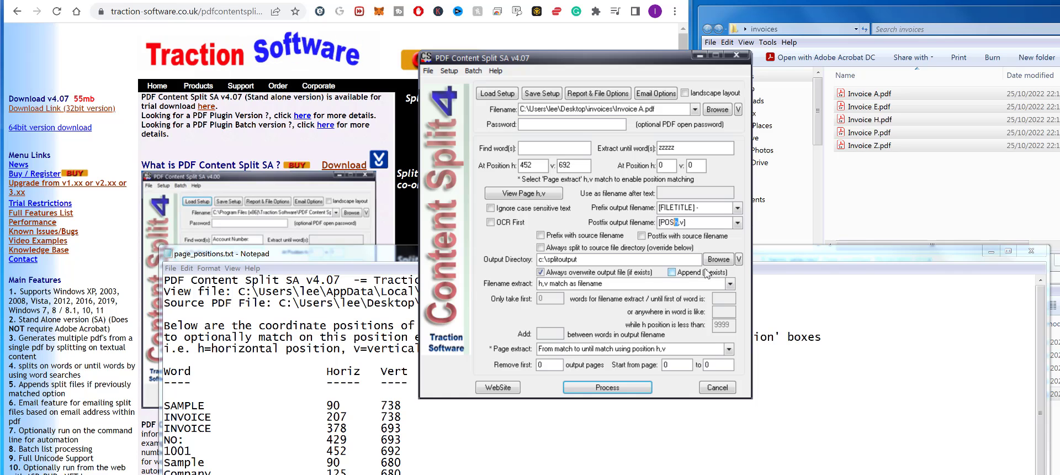
pyautogui.write('90,')
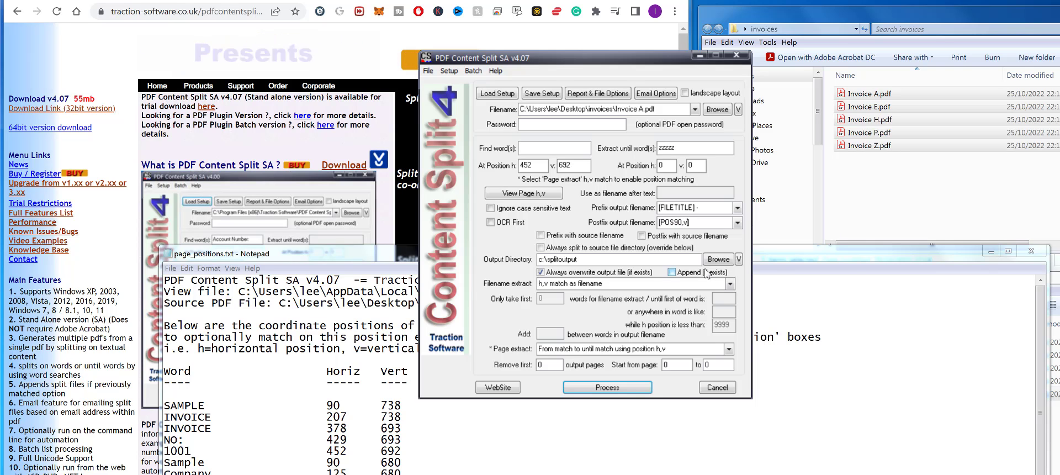
pyautogui.write('738')
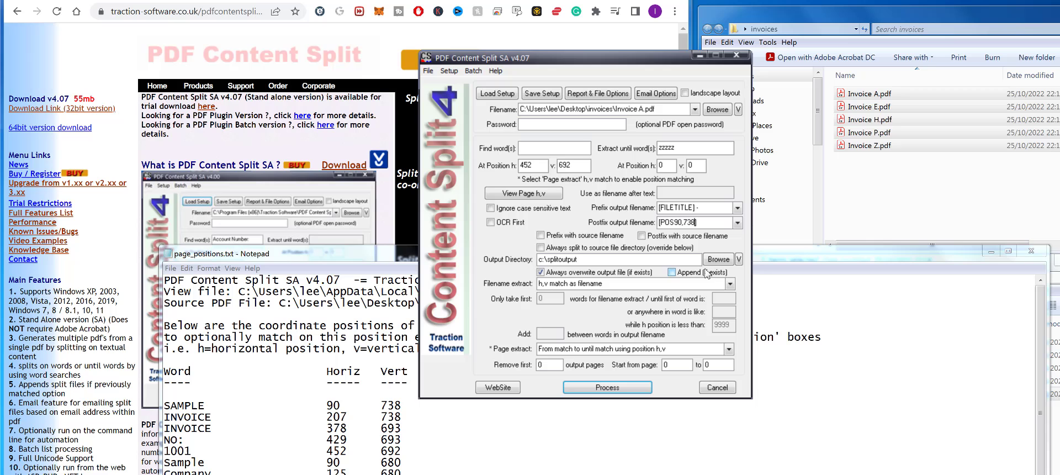
pyautogui.click(402, 401)
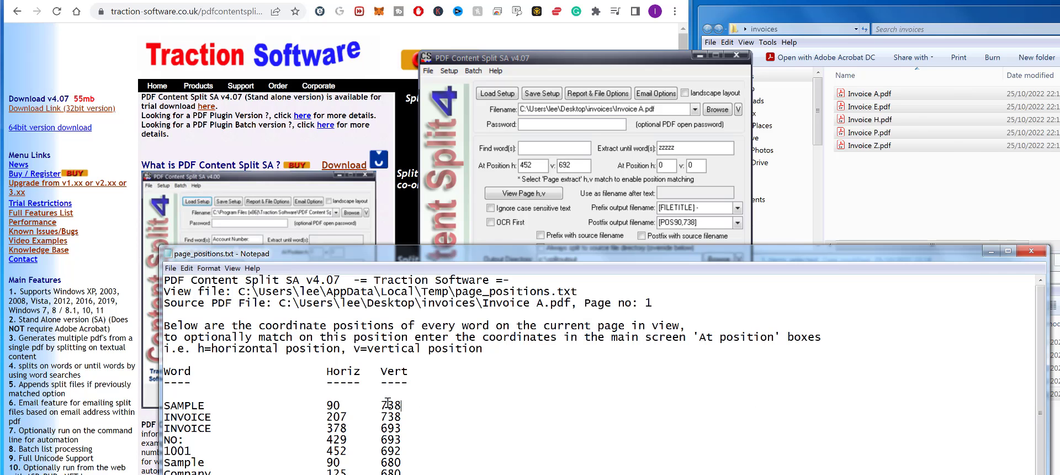
pyautogui.doubleClick(333, 405)
pyautogui.click(661, 168)
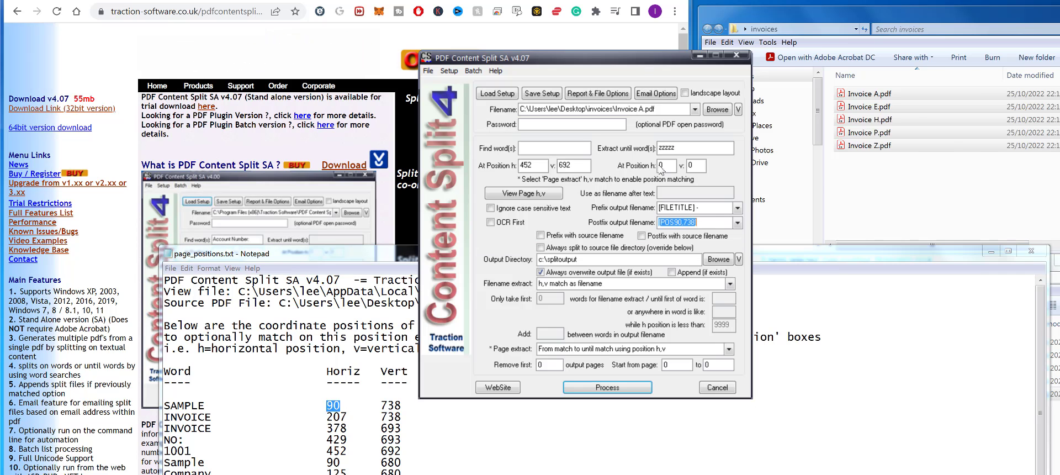
pyautogui.press('Return')
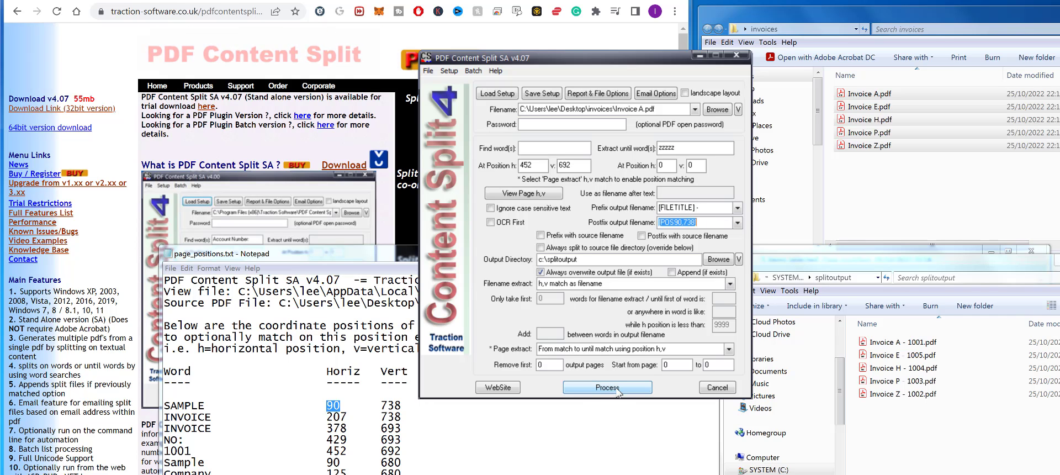
# Process the invoice batch with the [POS90,738] postfix and inspect the resulting files
pyautogui.click(621, 398)
pyautogui.click(543, 249)
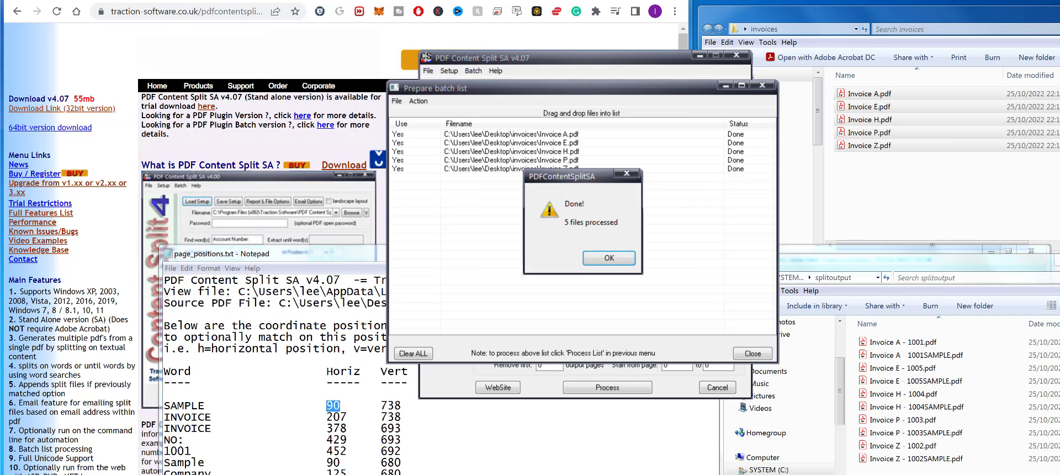
pyautogui.click(925, 357)
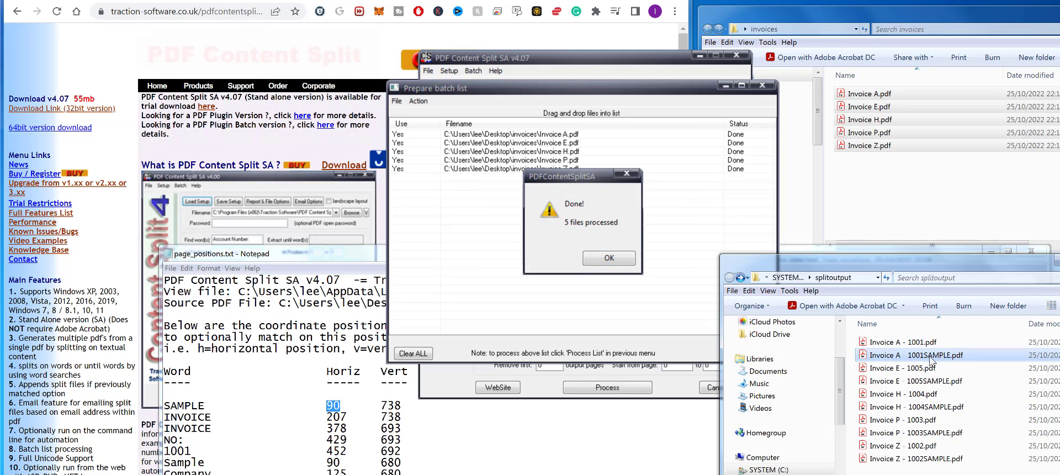
pyautogui.click(610, 258)
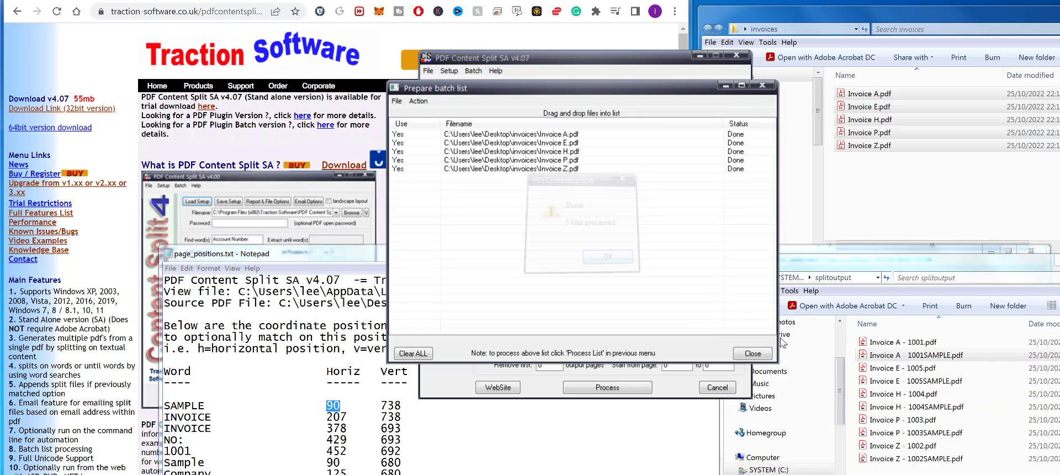
pyautogui.click(753, 353)
# Delete the ten output files, add a space before [POS90,738], and reprocess the batch
pyautogui.hotkey('ctrl', 'a')
pyautogui.press('Delete')
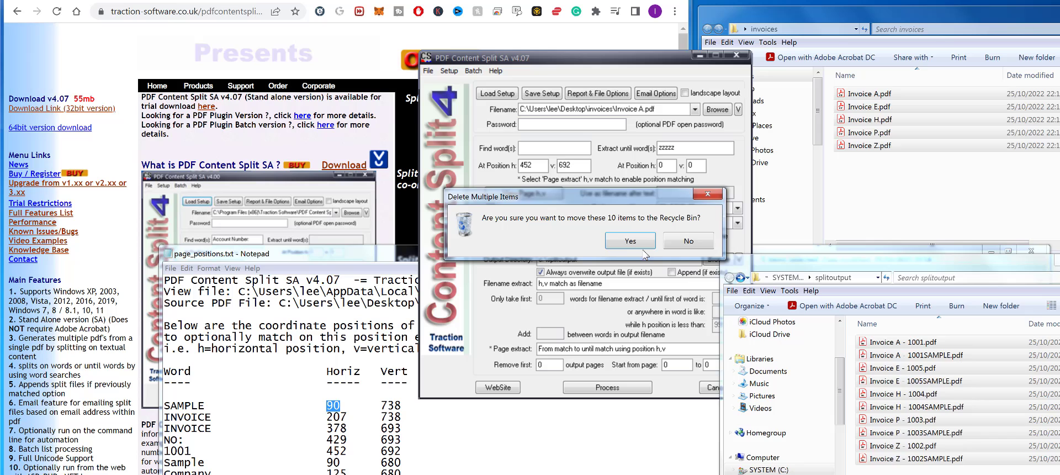
pyautogui.click(631, 244)
pyautogui.doubleClick(660, 222)
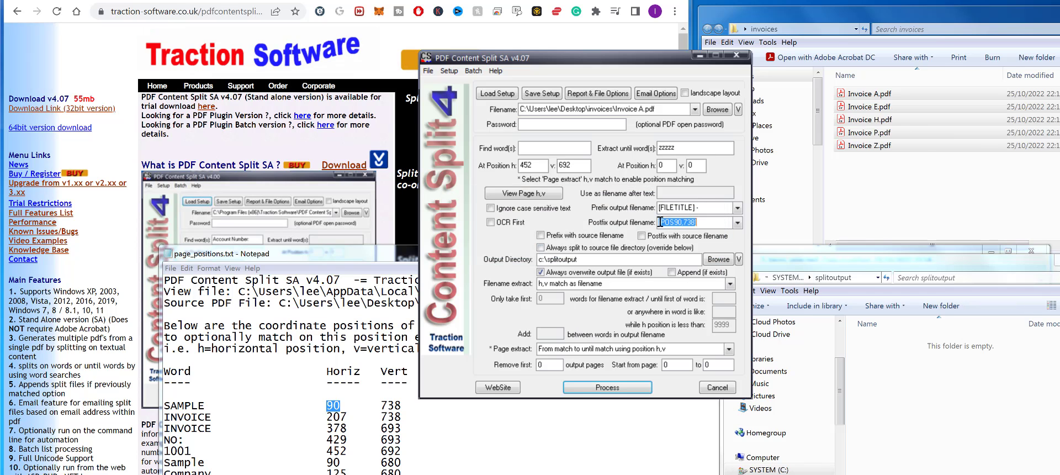
pyautogui.hotkey('ctrl', 'z')
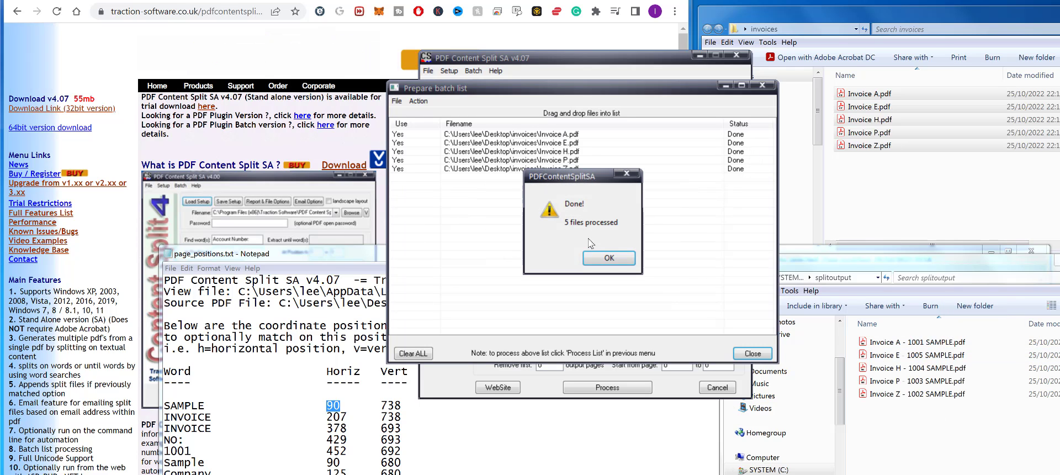
pyautogui.click(608, 258)
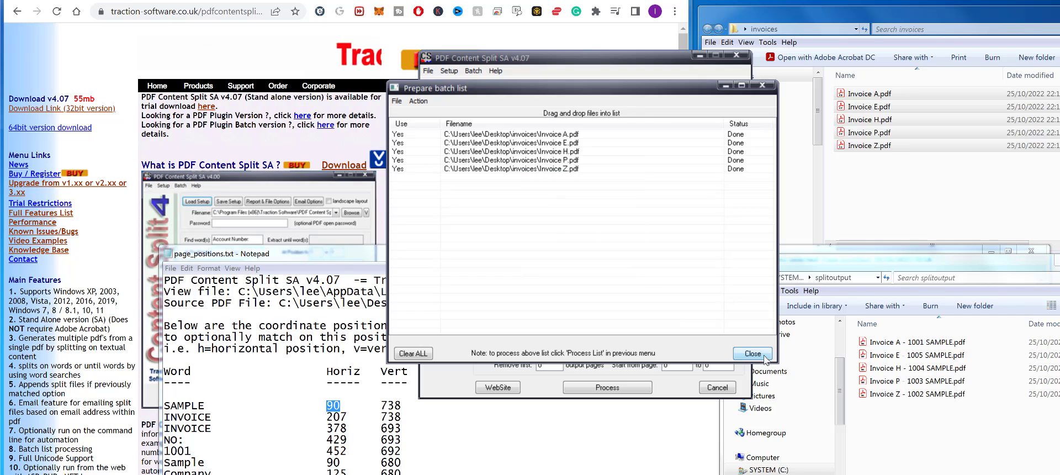
pyautogui.click(754, 354)
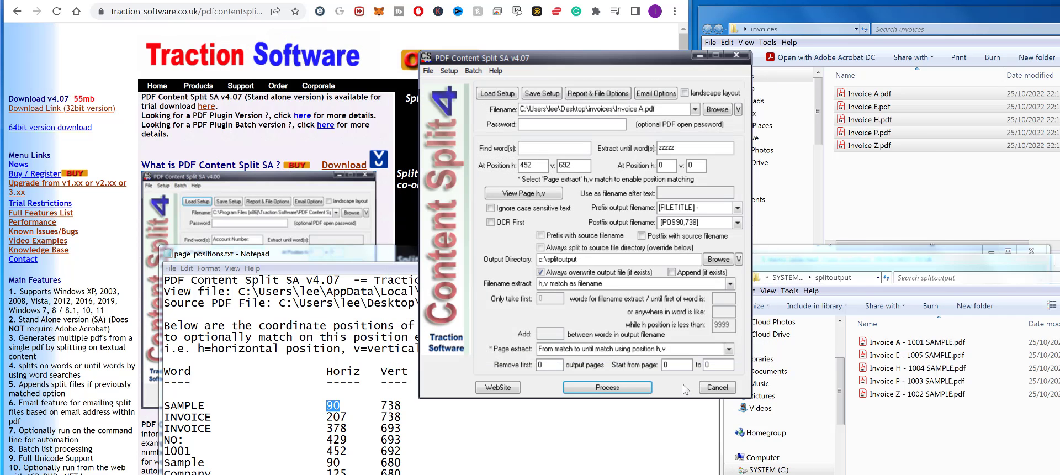